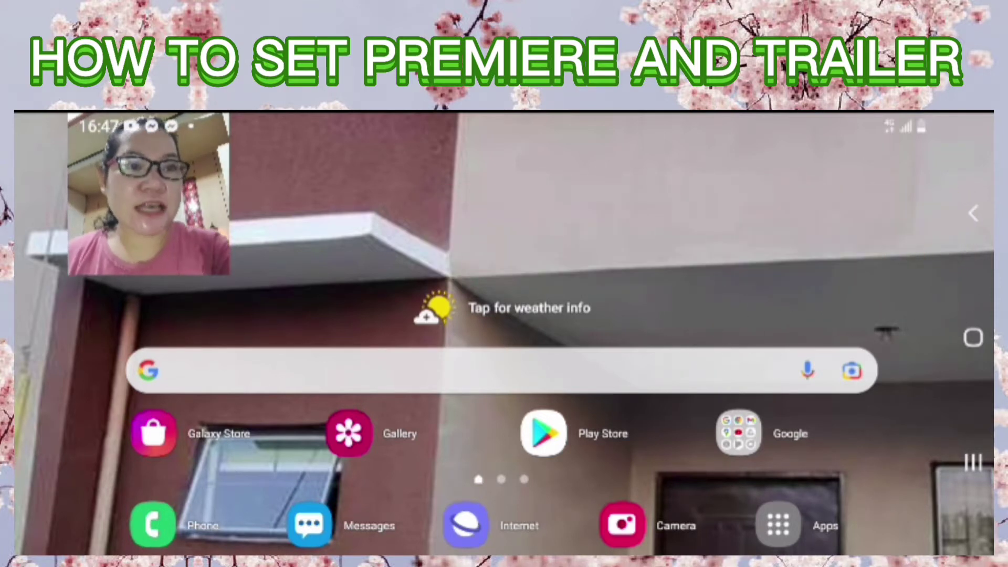
- Launch Chrome from the Google folder and go to youtube.com
left_click(738, 433)
left_click(470, 280)
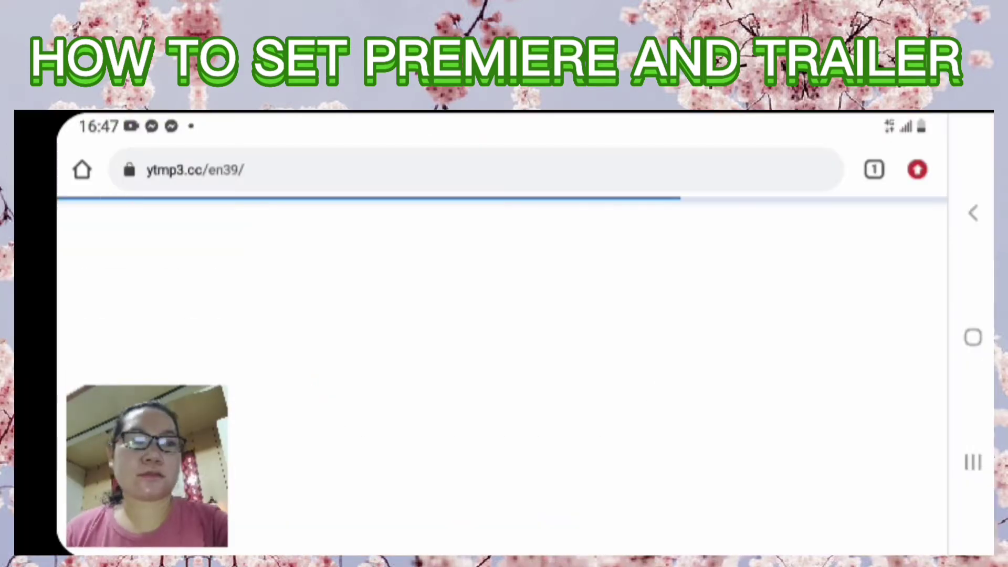
left_click(194, 170)
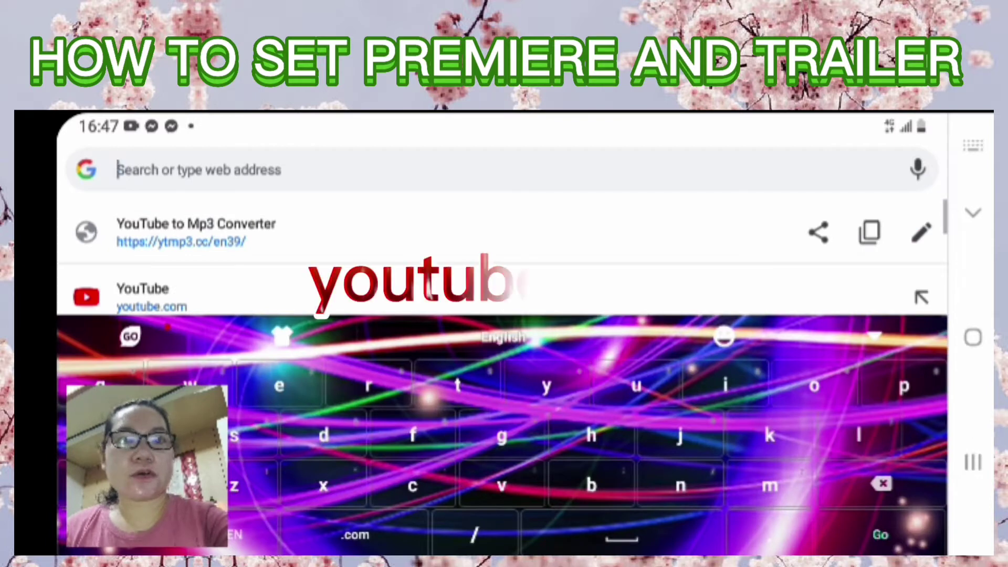
type("you")
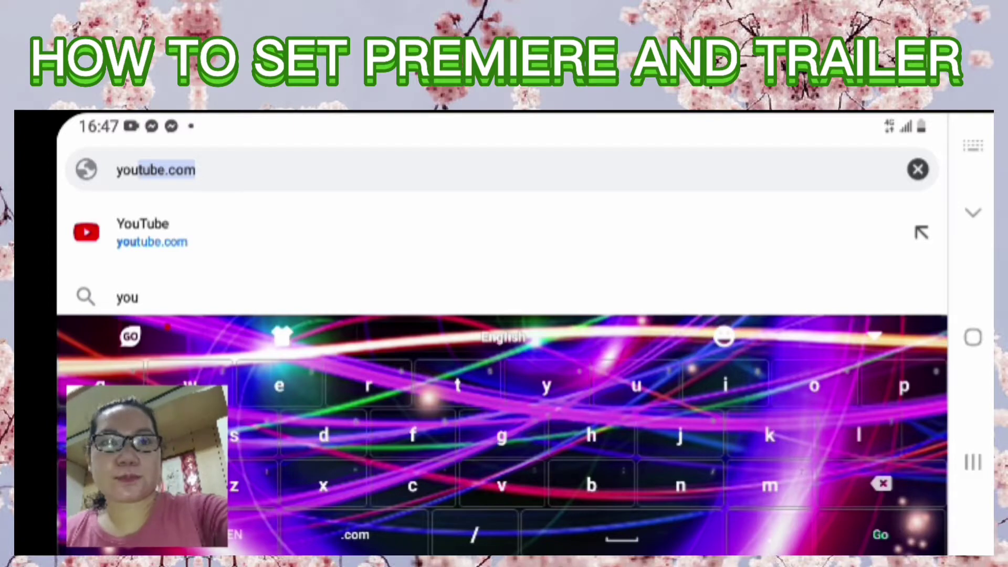
key("Return")
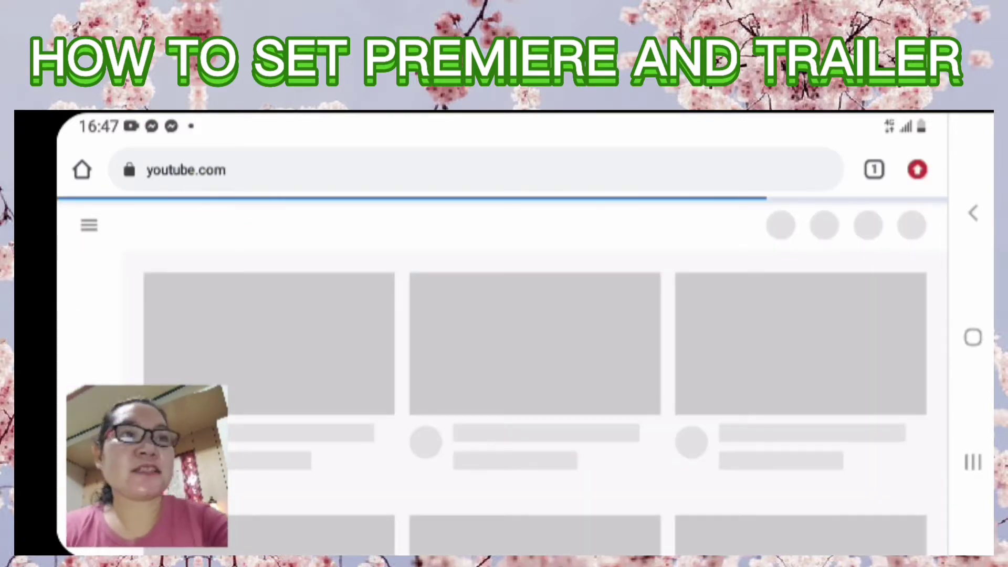
- Turn on Chrome's Desktop site option so YouTube shows its desktop layout
left_click(917, 169)
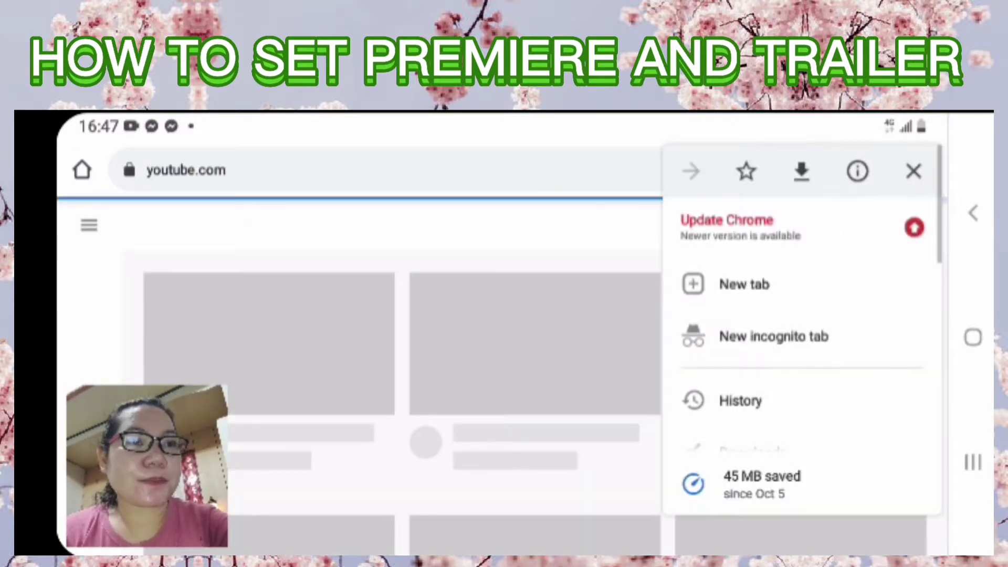
scroll(801, 331, "down", 10)
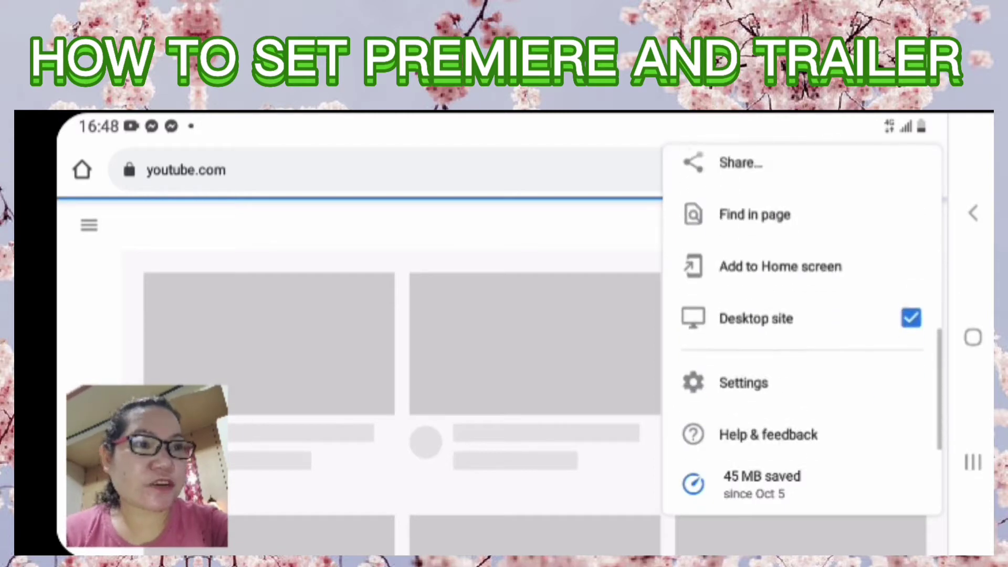
left_click(917, 170)
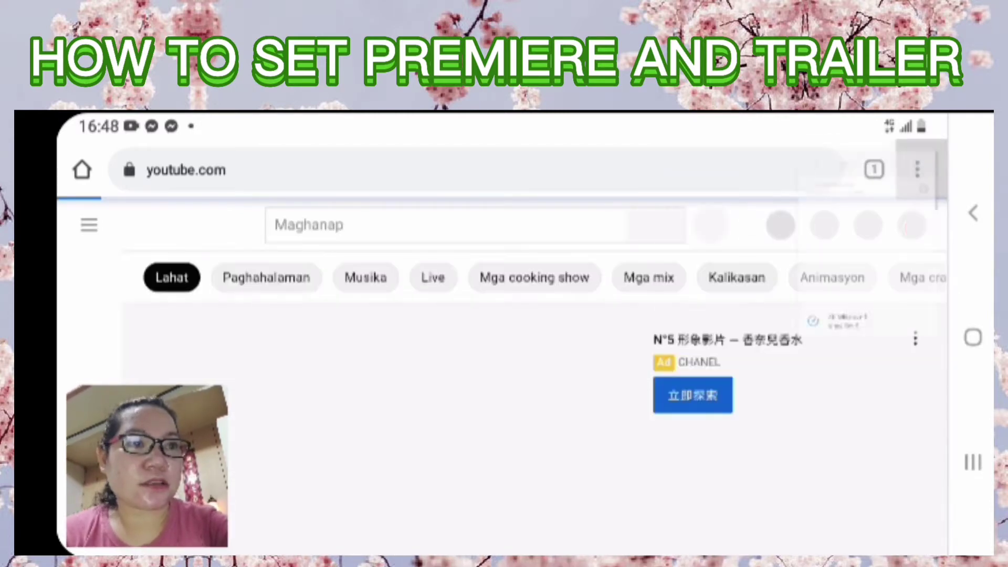
scroll(802, 331, "down", 5)
scroll(802, 331, "down", 5)
left_click(754, 335)
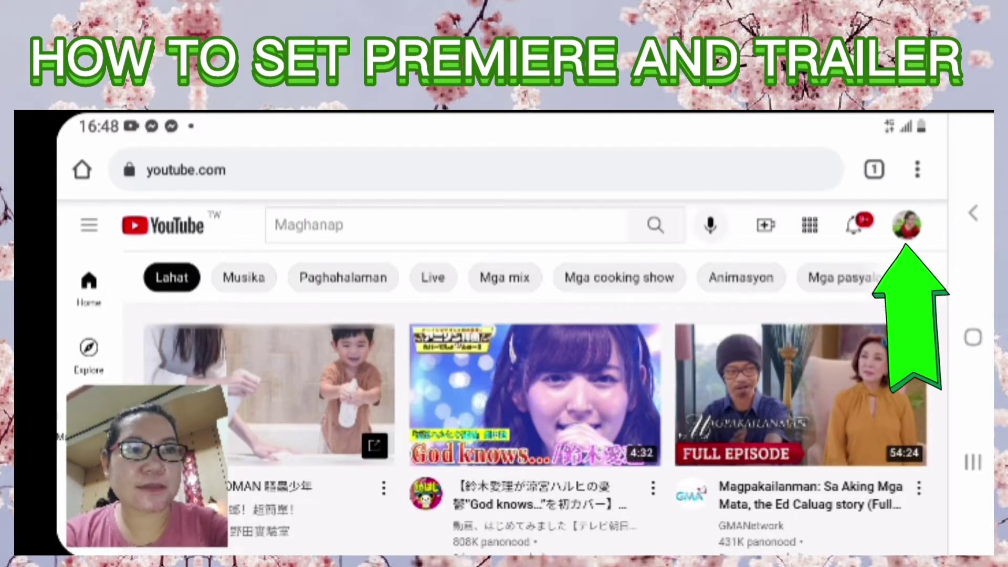
- Go from the profile avatar to Mga Setting, then 'Status at mga feature ng channel'
left_click(907, 225)
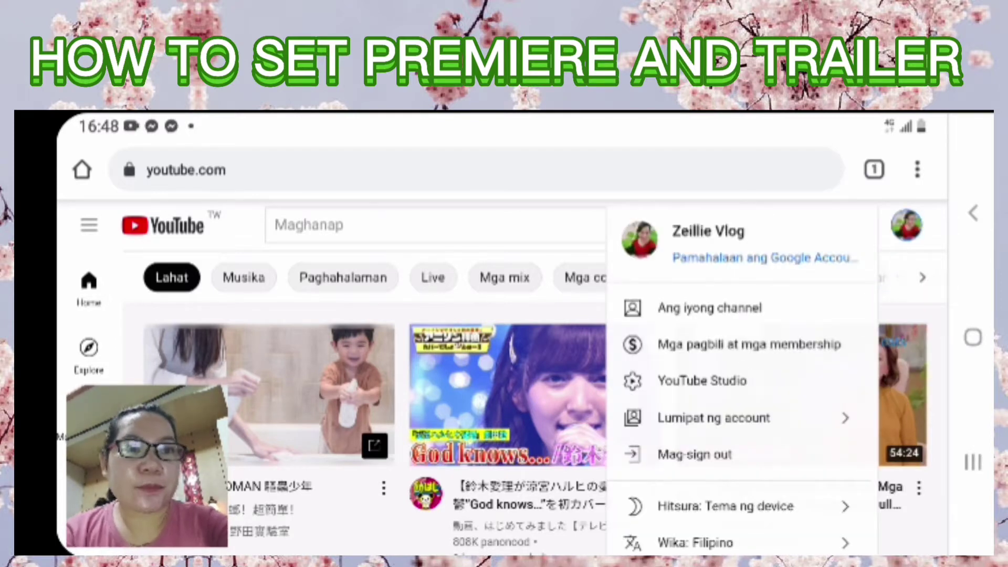
scroll(740, 399, "down", 3)
left_click(691, 481)
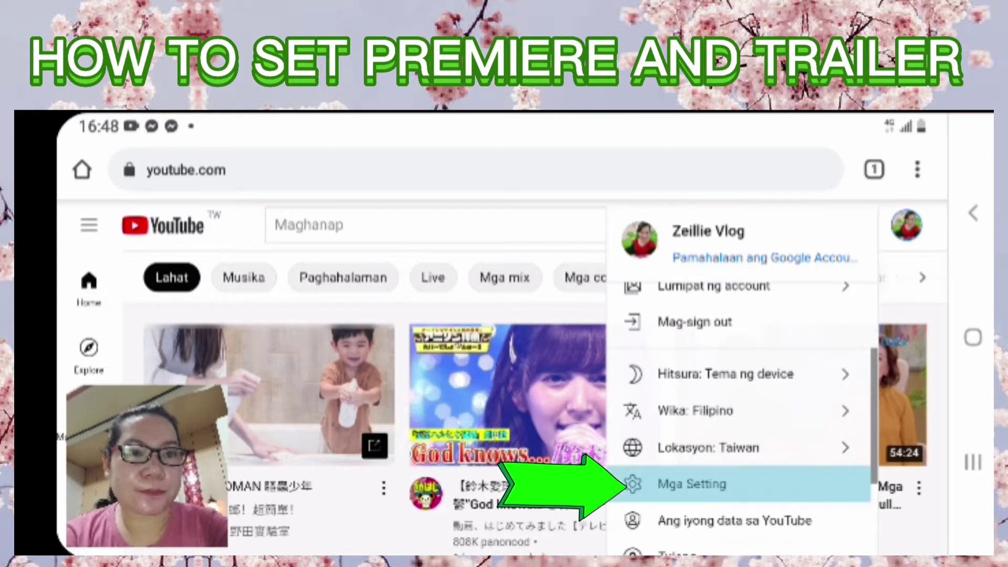
scroll(503, 346, "down", 5)
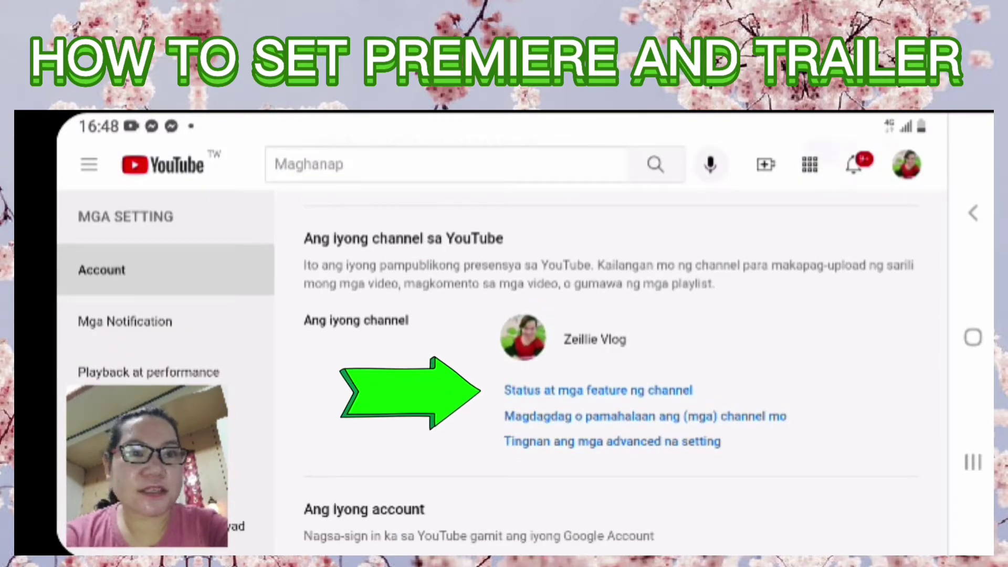
left_click(598, 390)
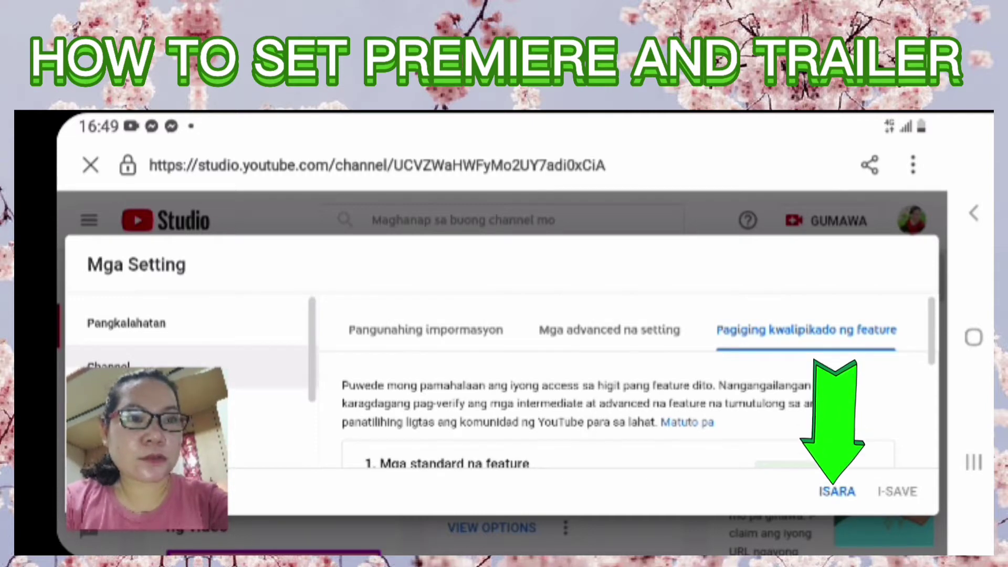
- Close settings and start a GUMAWA > Mag-upload ng video upload, choosing PUMILI NG MGA FILE
left_click(837, 491)
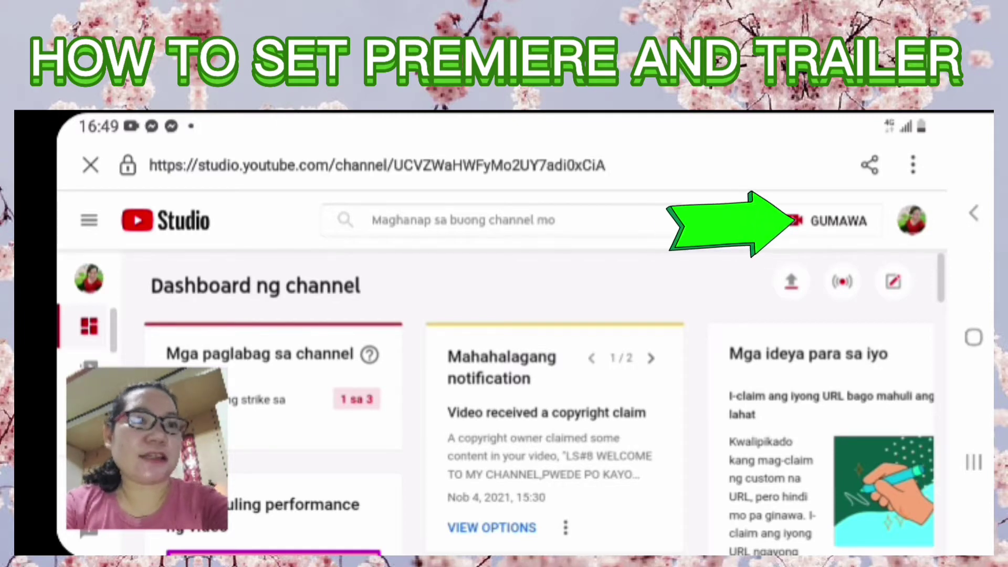
left_click(838, 220)
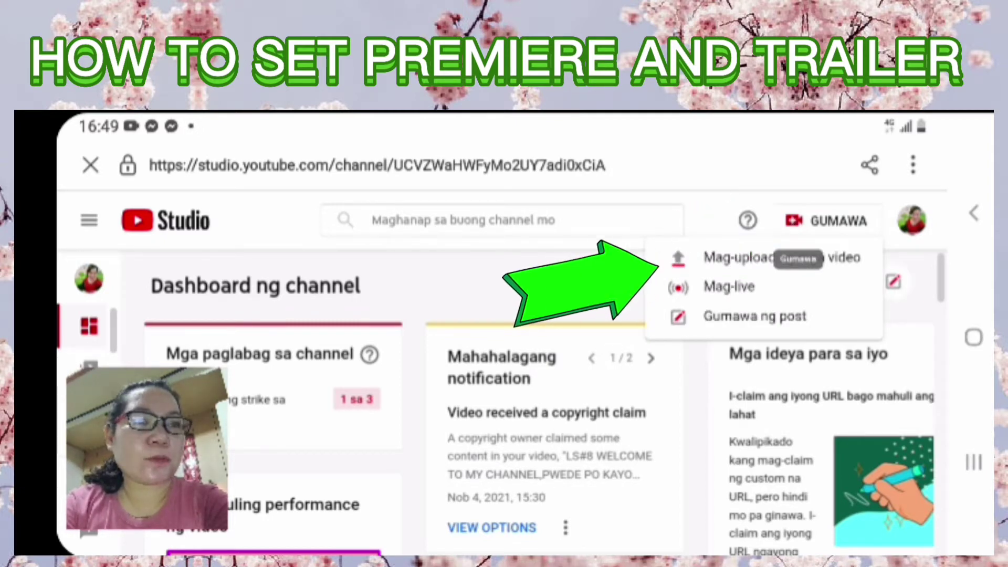
left_click(767, 257)
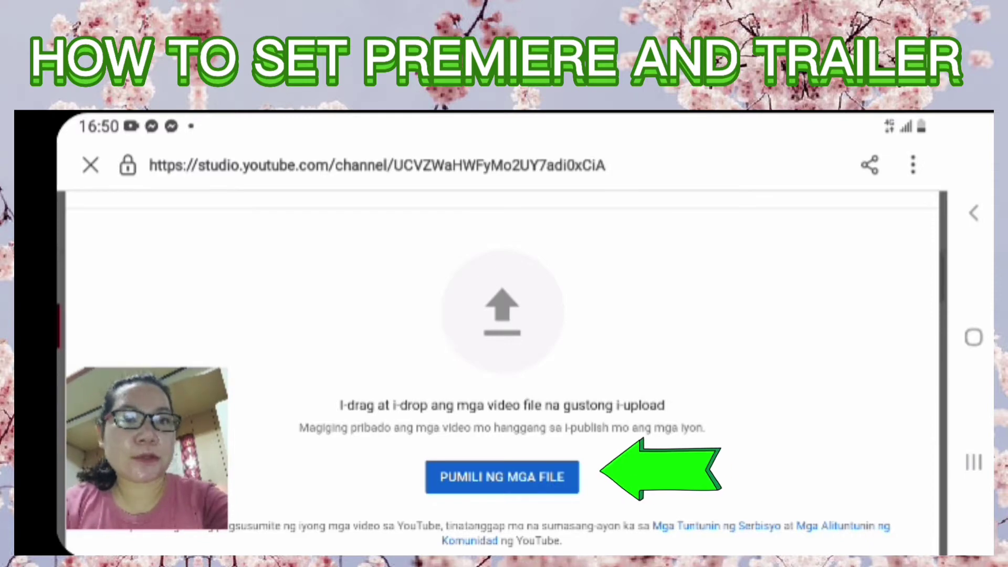
left_click(501, 477)
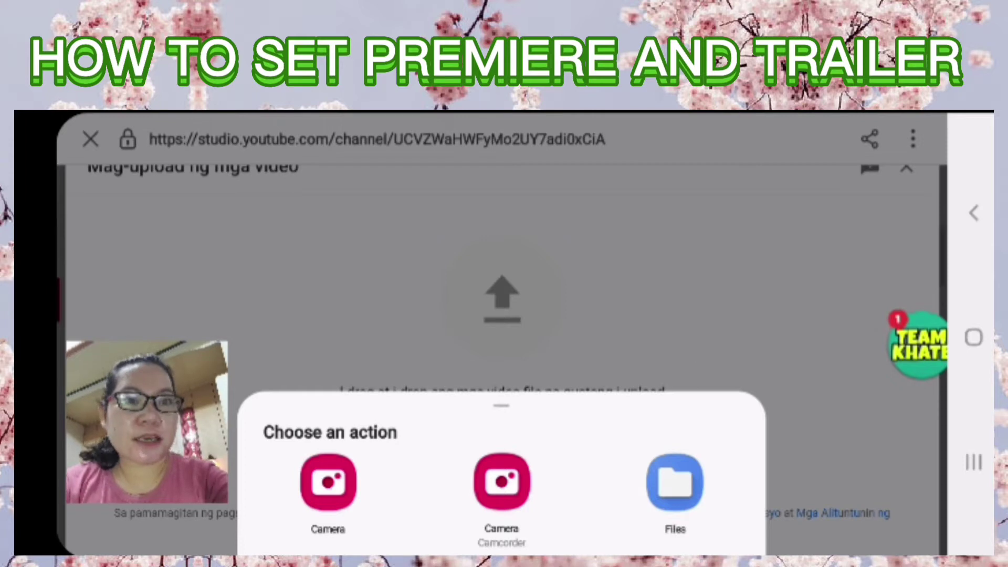
- Choose Files, move the chat bubble aside, and browse the Gallery
left_click(675, 482)
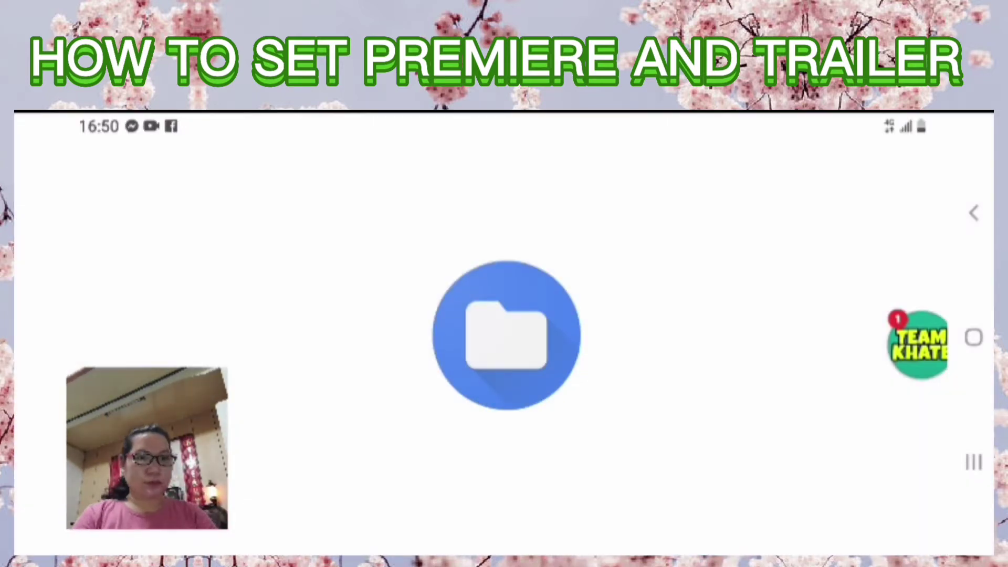
left_click_drag(919, 344, 498, 489)
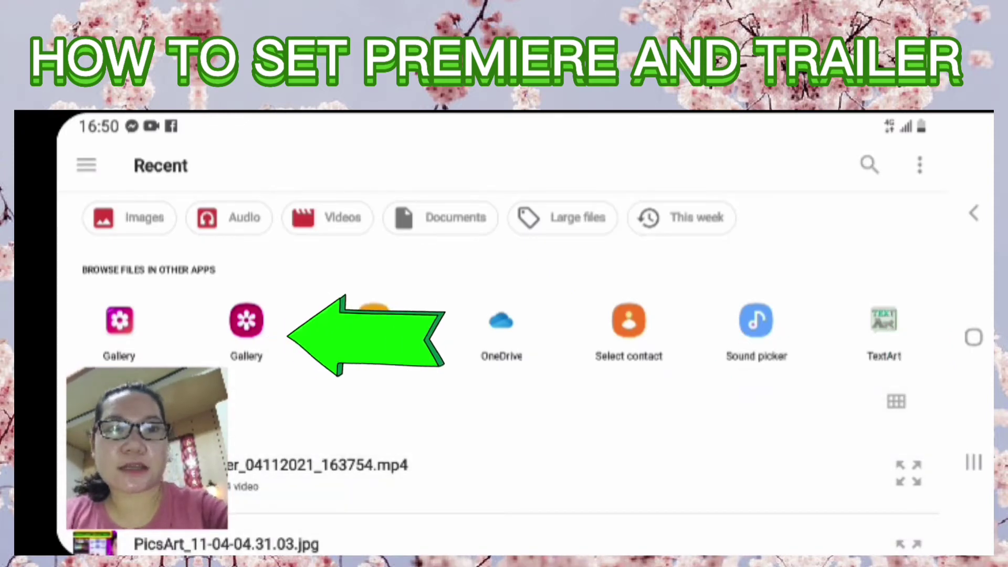
left_click(247, 328)
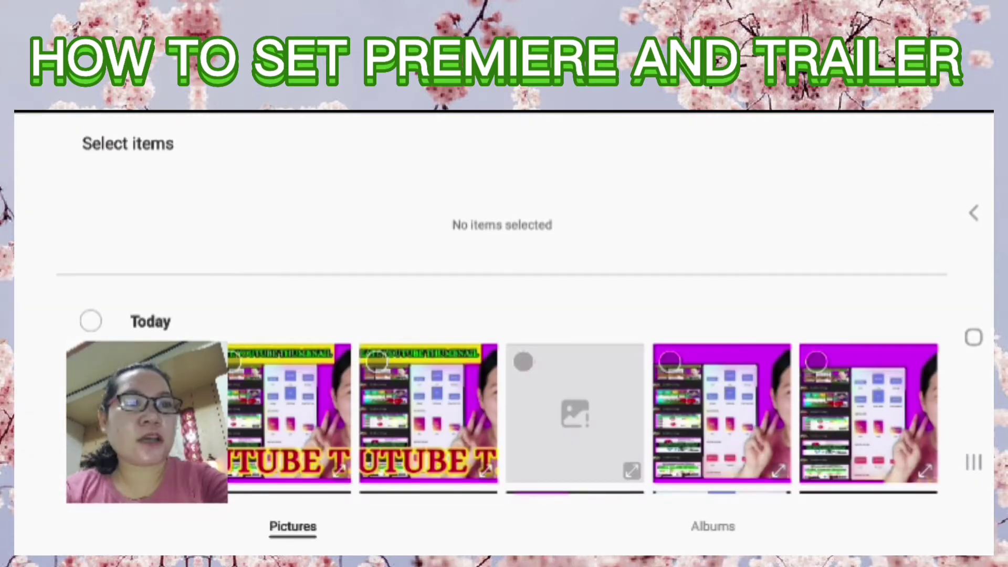
- Scroll through the Gallery grid to locate the tree-scene videos
scroll(501, 383, "down", 5)
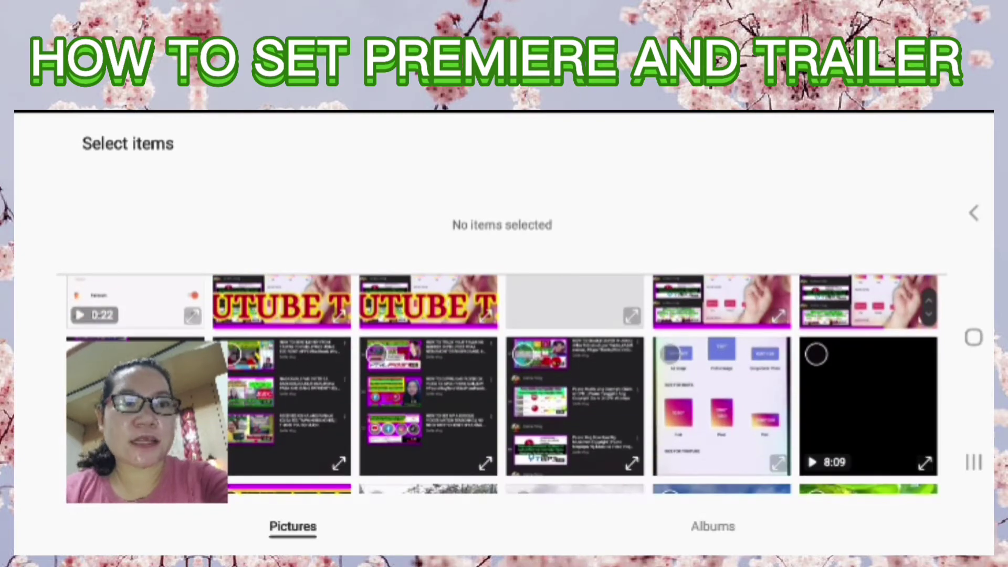
scroll(501, 383, "down", 3)
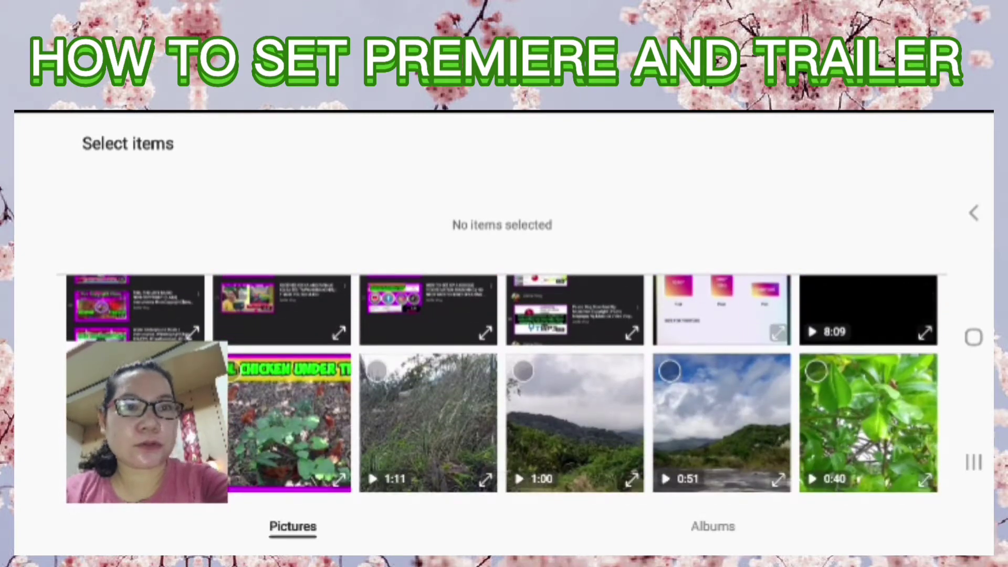
scroll(501, 384, "down", 3)
scroll(502, 383, "down", 2)
scroll(501, 384, "down", 2)
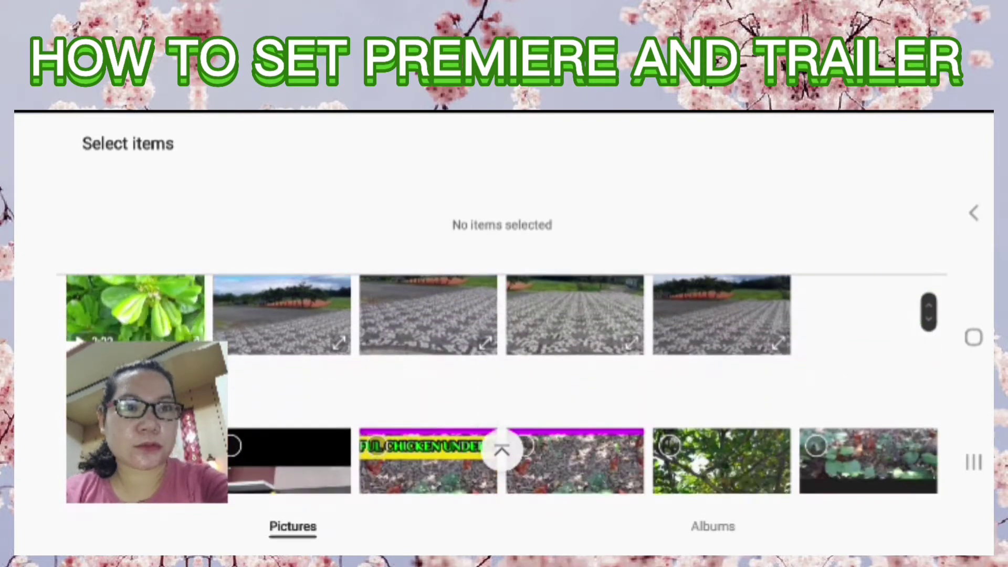
scroll(501, 383, "down", 3)
scroll(501, 384, "down", 3)
scroll(501, 383, "down", 2)
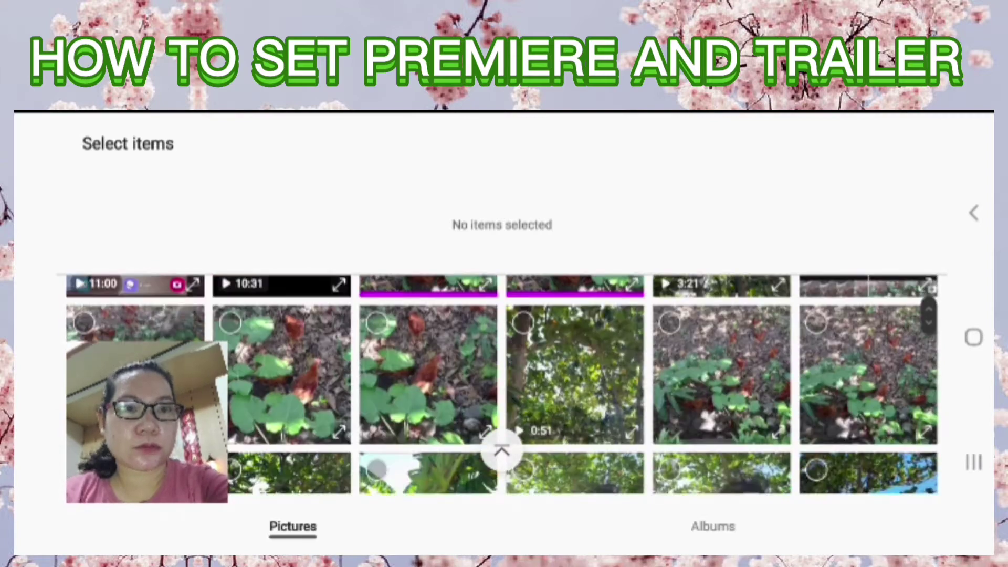
scroll(502, 384, "down", 3)
scroll(501, 384, "down", 2)
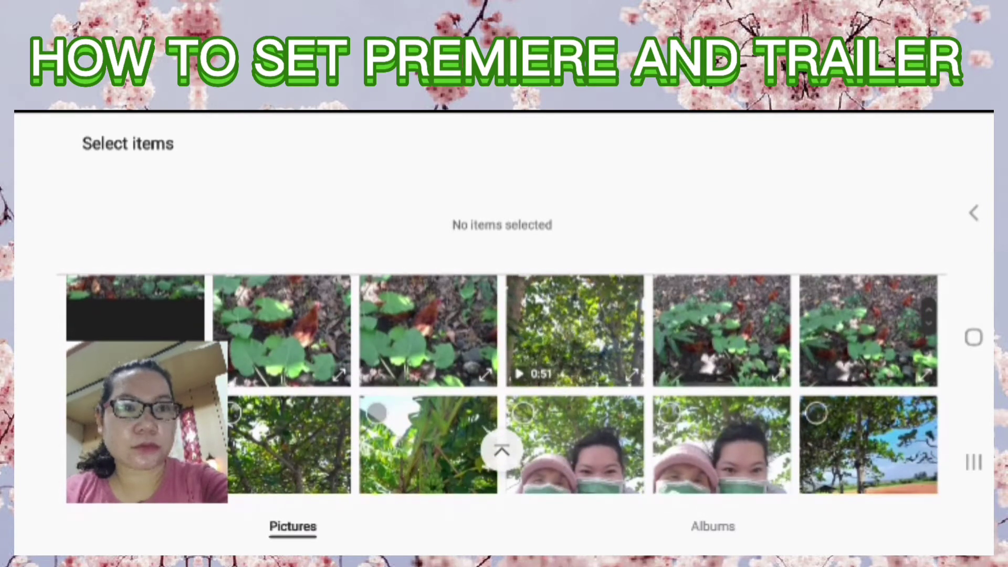
scroll(501, 384, "down", 2)
scroll(501, 384, "down", 2)
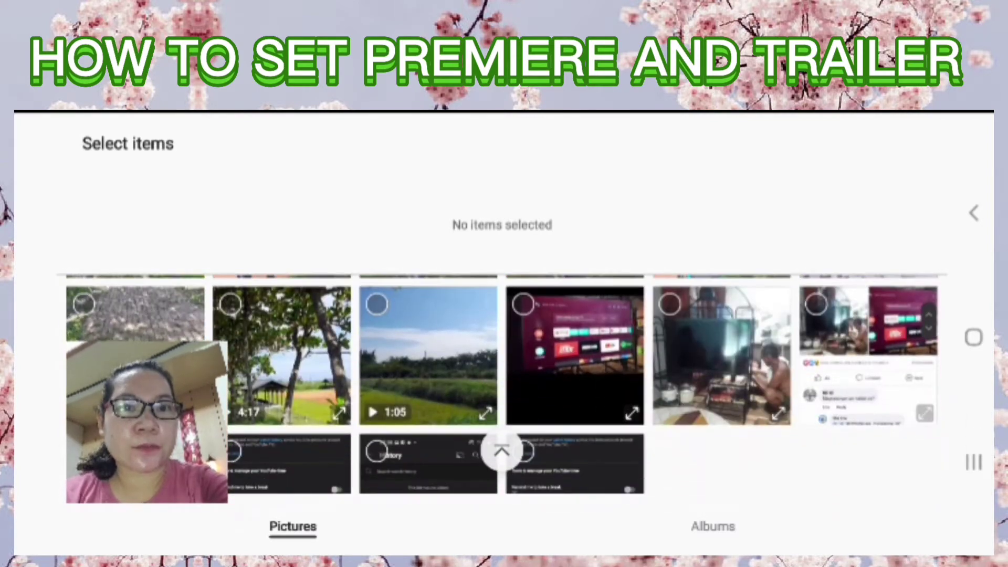
scroll(501, 383, "up", 3)
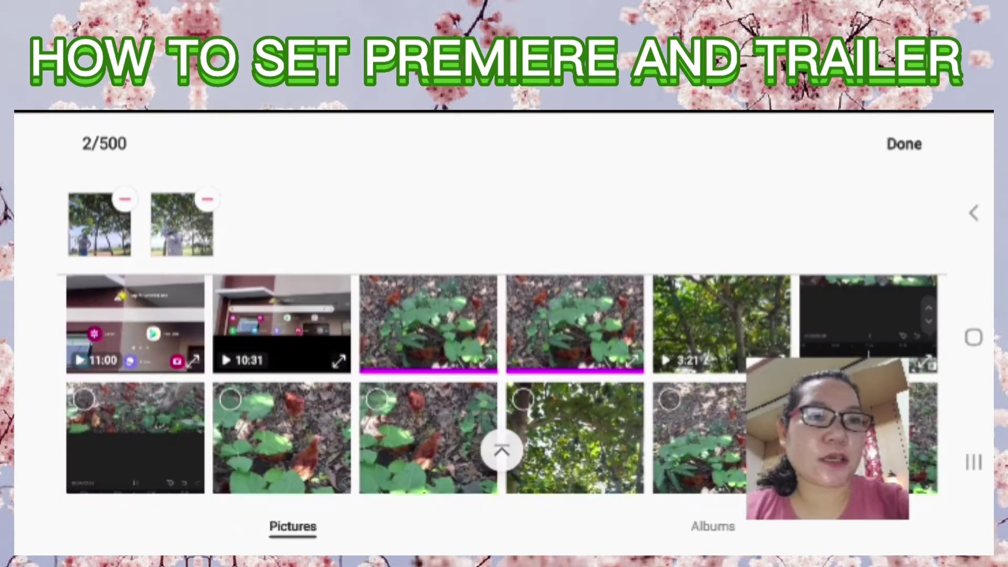
- Add the 3:21 tree video to the selection and scroll the details form to Thumbnail
left_click(721, 323)
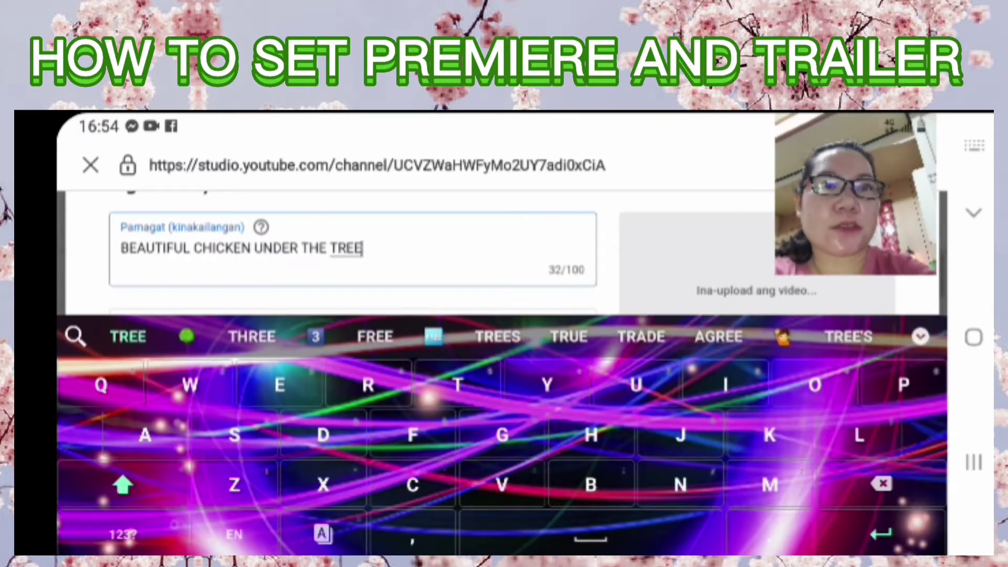
scroll(352, 252, "down", 5)
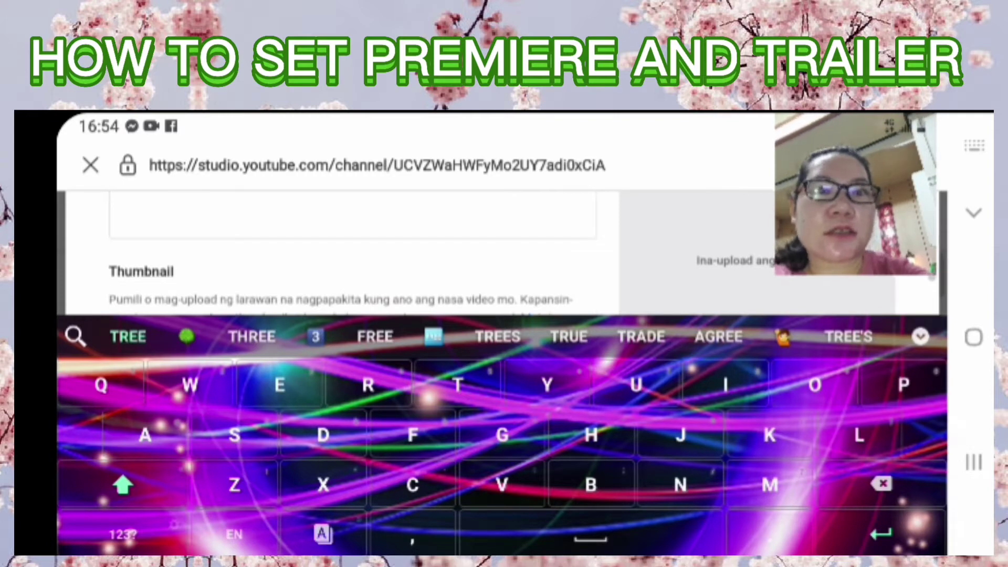
scroll(352, 252, "down", 3)
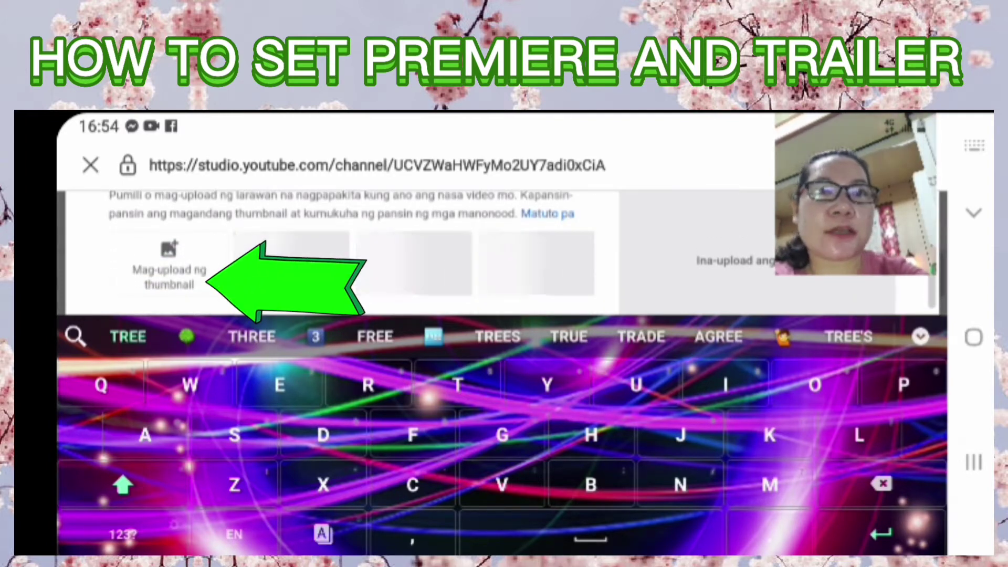
- Pick the BEAUTIFUL CHICKEN UNDER THE TREE item from the Gallery via Files
left_click(974, 213)
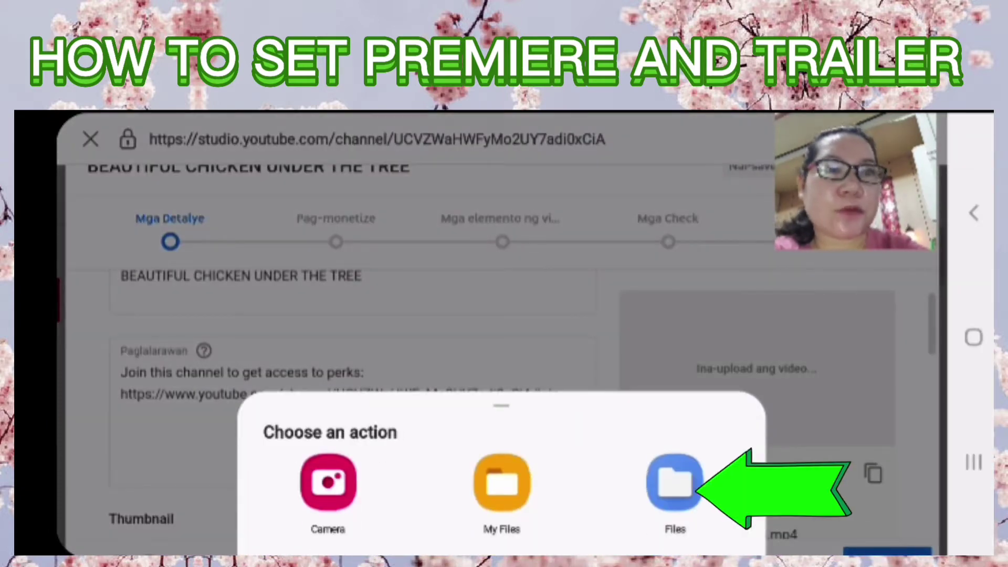
left_click(674, 482)
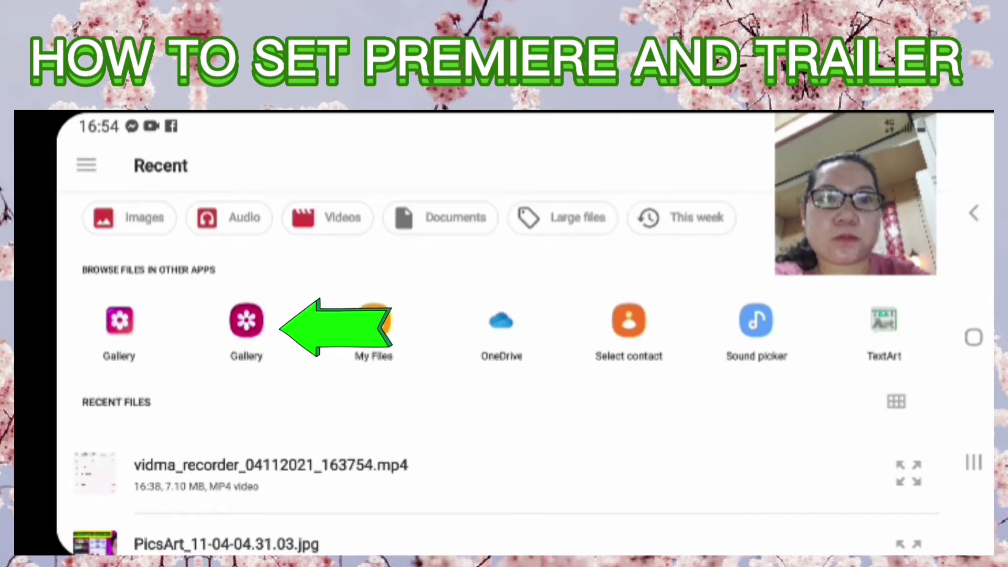
left_click(246, 320)
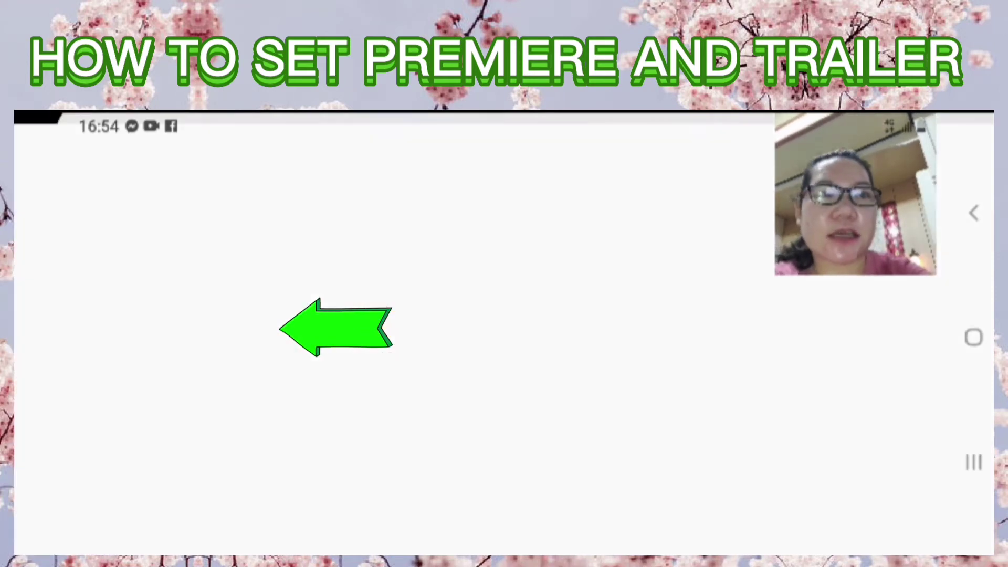
scroll(502, 334, "down", 5)
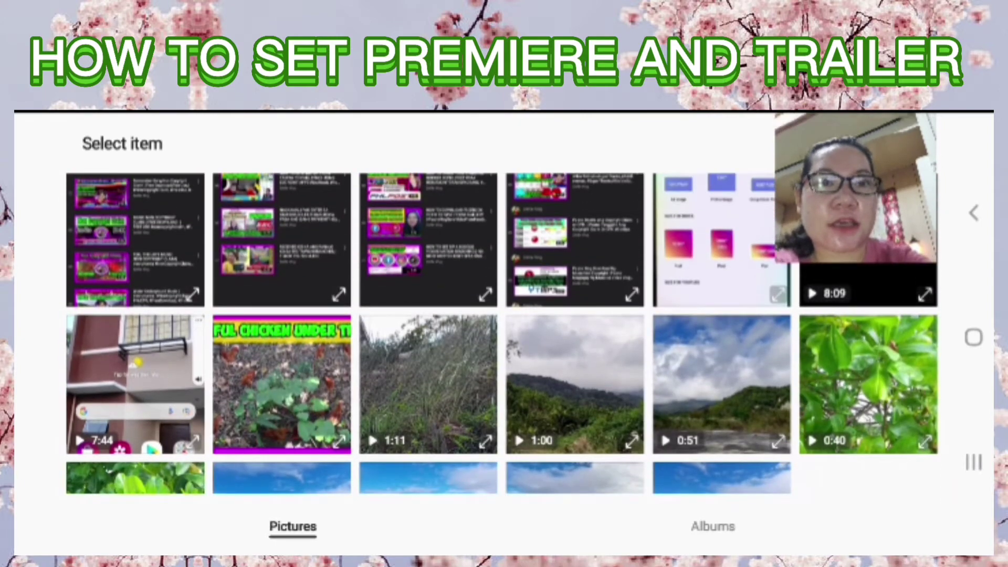
left_click(281, 383)
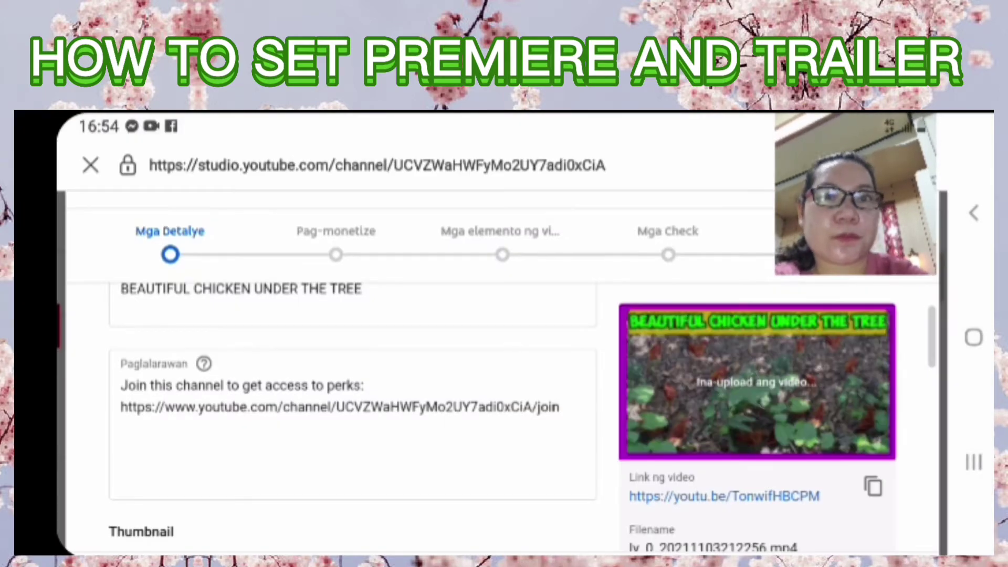
- Tick Animals In The World in the Mga Playlist dropdown
scroll(351, 414, "down", 3)
scroll(351, 414, "down", 3)
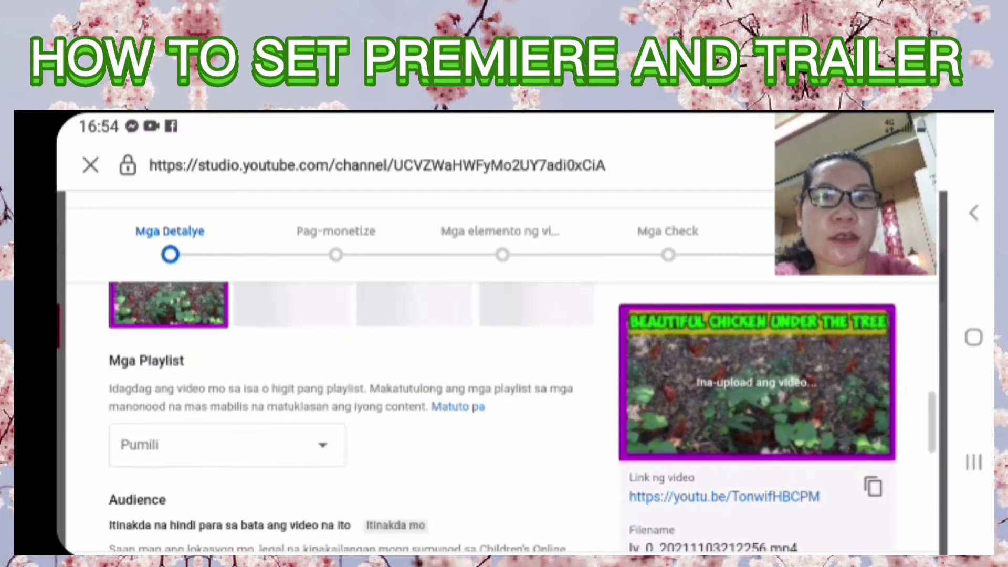
left_click(226, 444)
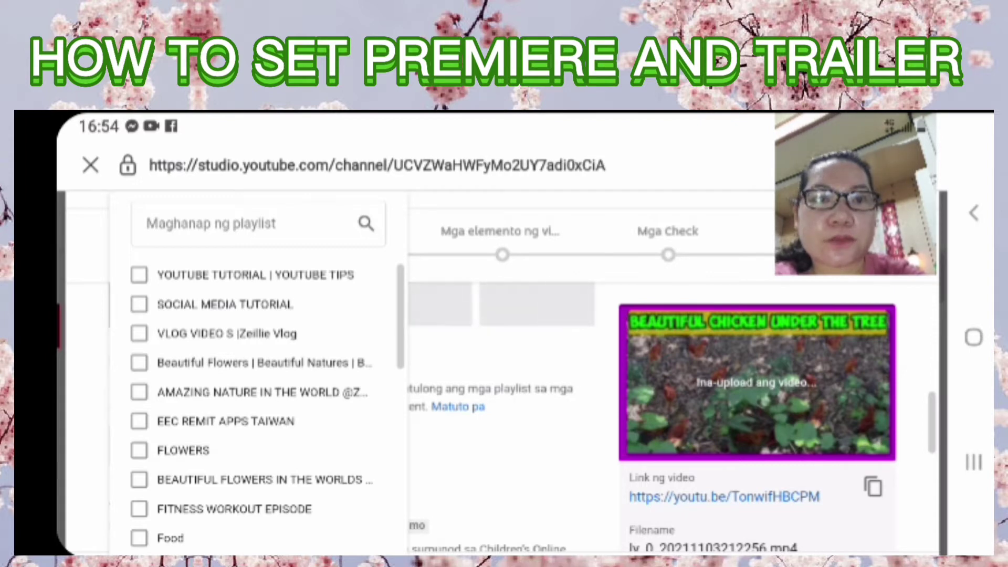
scroll(257, 399, "down", 5)
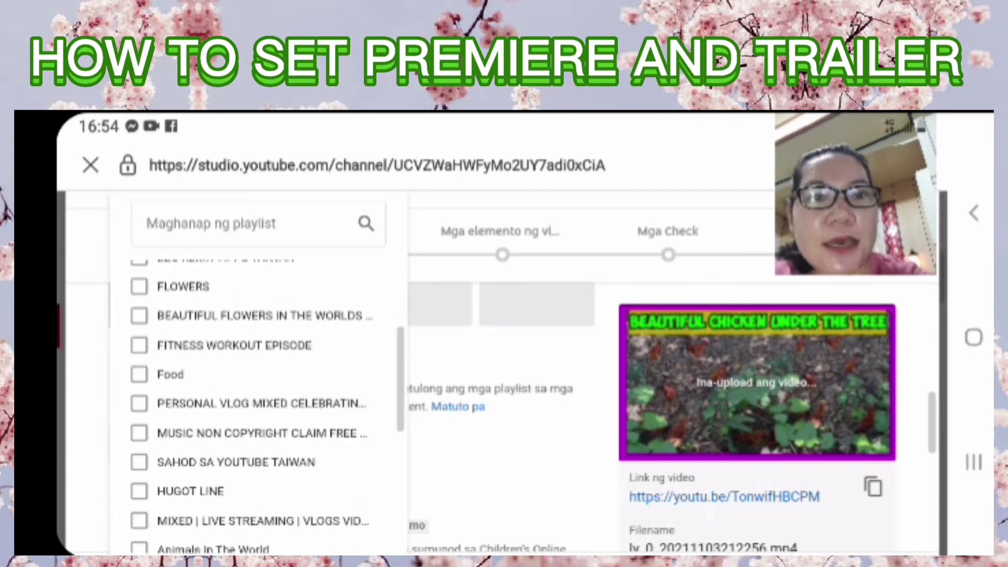
scroll(257, 399, "down", 5)
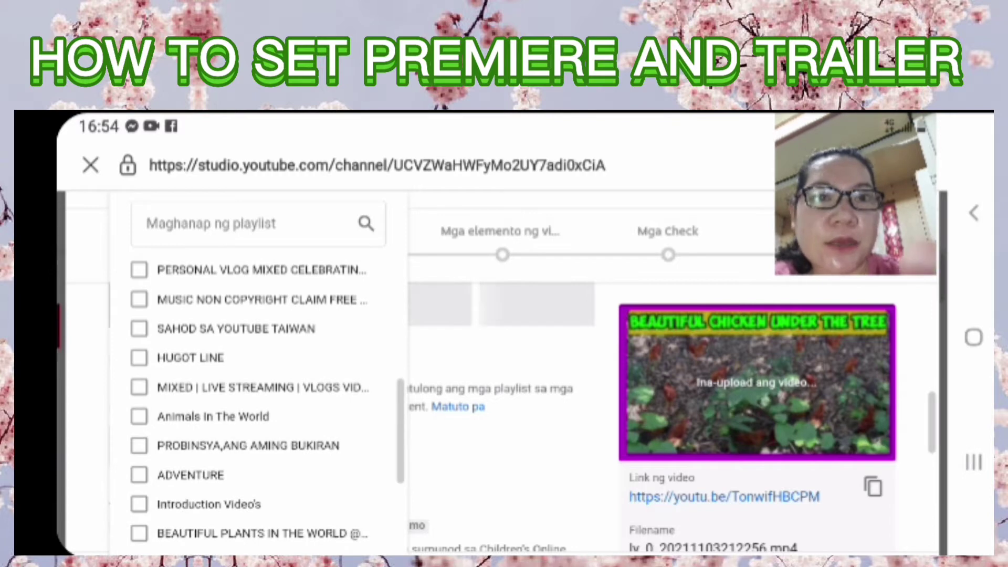
left_click(140, 416)
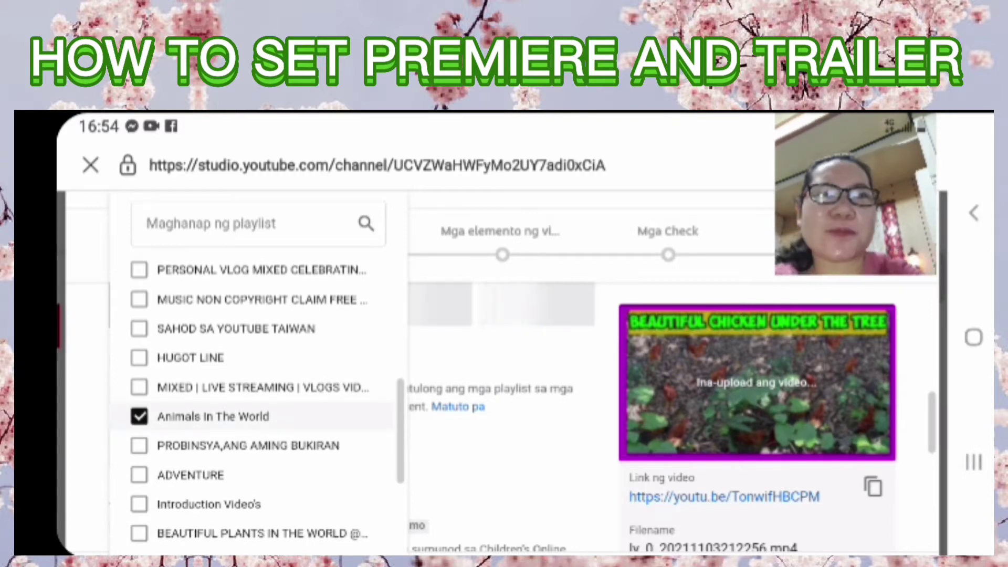
scroll(257, 399, "down", 5)
scroll(257, 399, "up", 15)
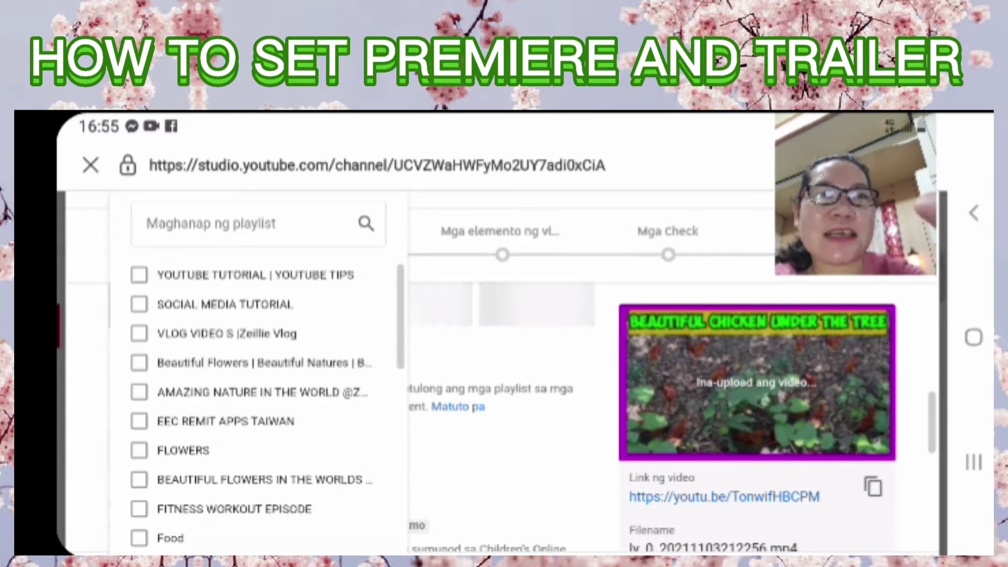
scroll(346, 420, "down", 5)
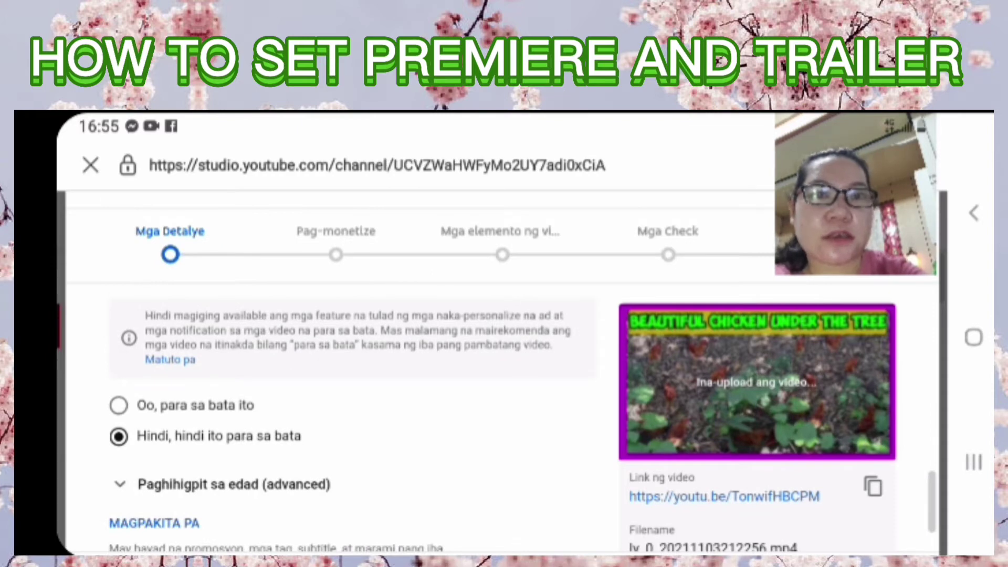
- Expand the Paghihigpit sa edad (advanced) age-restriction options
left_click(221, 484)
scroll(346, 420, "down", 2)
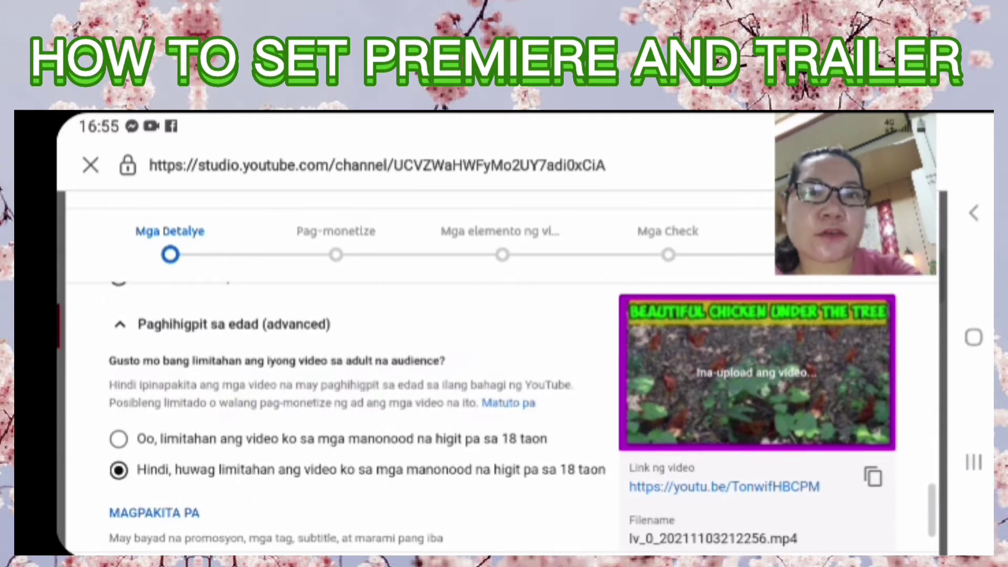
scroll(346, 420, "down", 1)
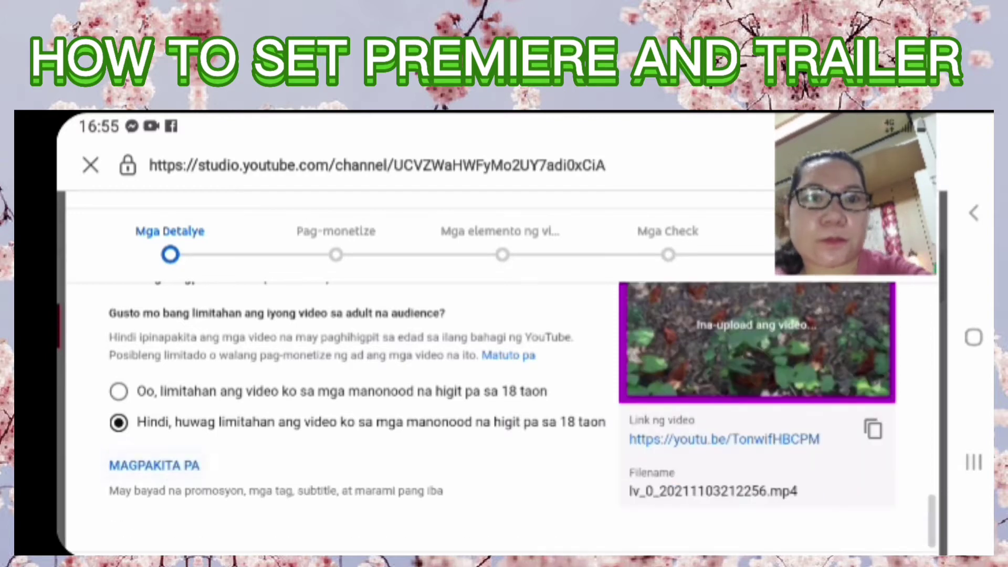
- Show MAGPAKITA PA details and scroll through tags, caption language and recording date
left_click(154, 465)
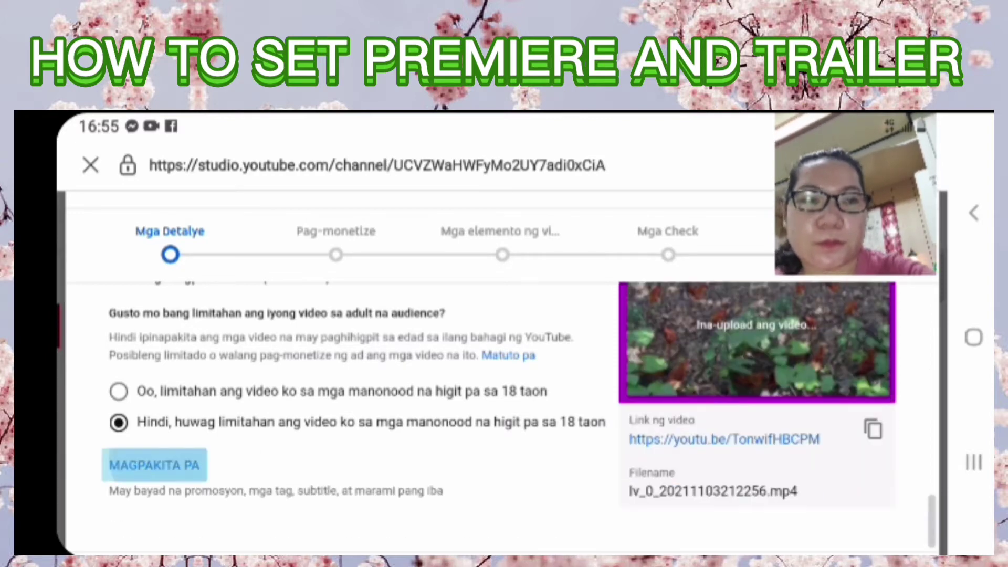
scroll(346, 420, "down", 1)
scroll(346, 420, "down", 4)
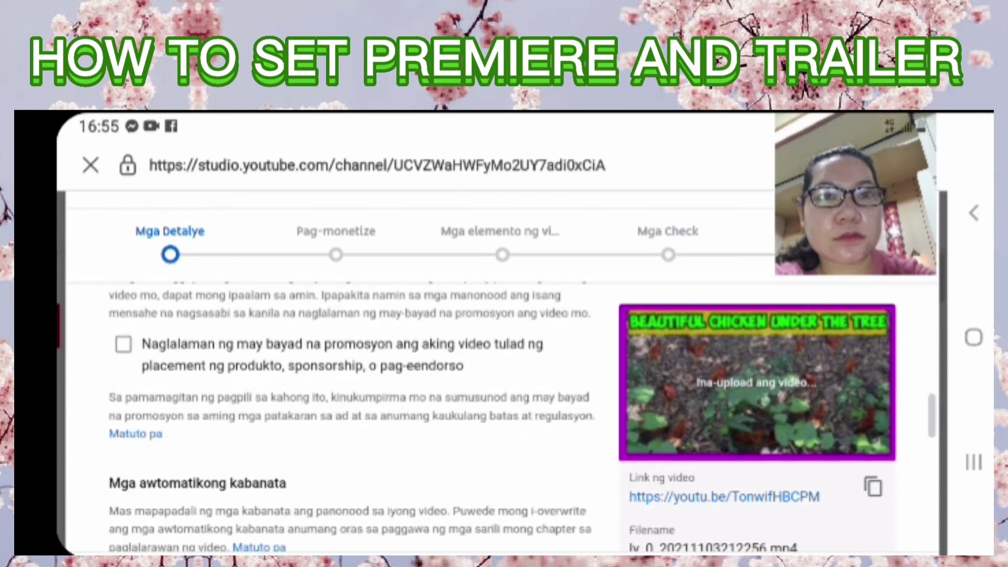
scroll(347, 420, "down", 3)
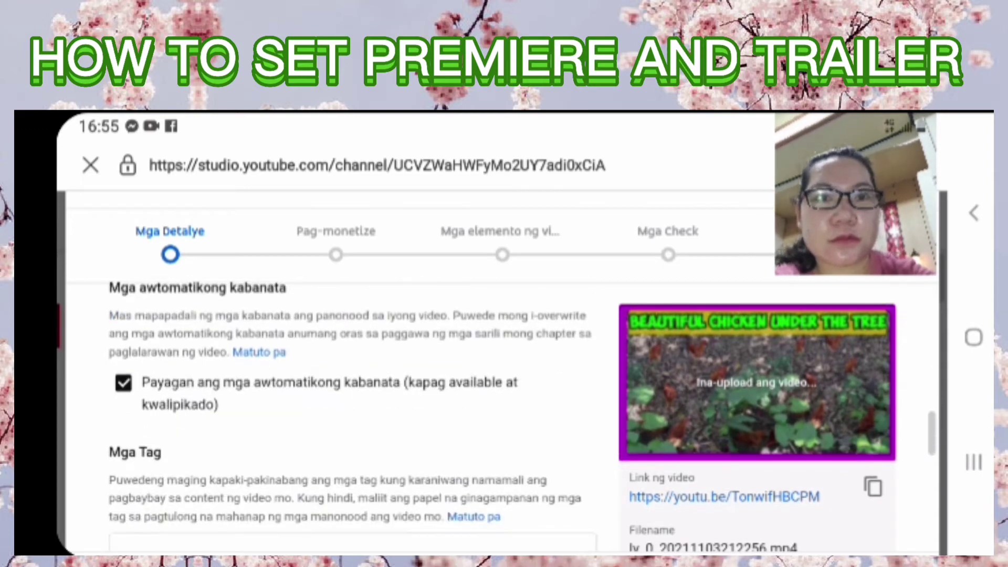
scroll(347, 420, "down", 3)
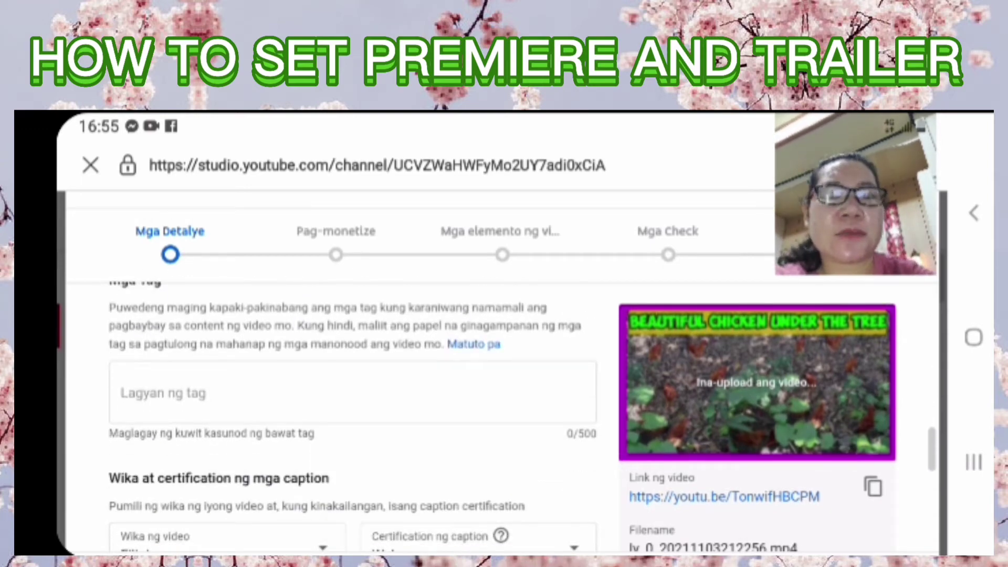
scroll(347, 420, "down", 2)
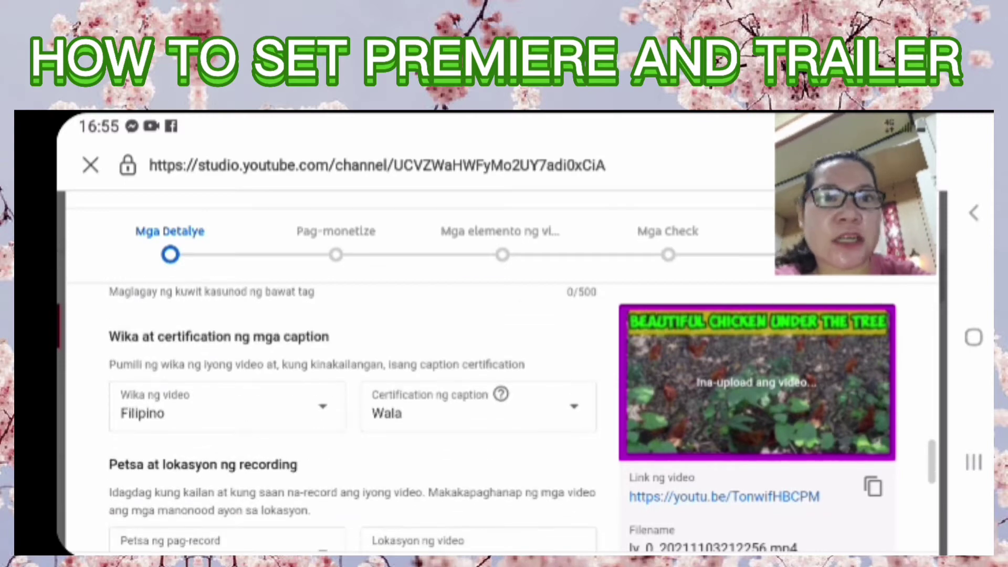
scroll(346, 420, "down", 2)
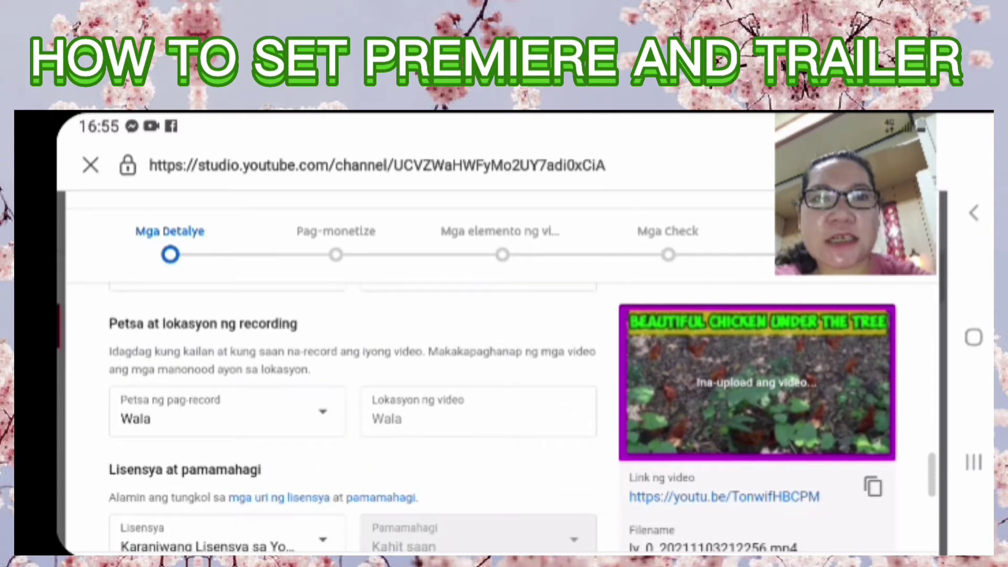
- Pick Nob 4, 2021 as the Petsa ng pag-record, then scroll to Sampling ng Shorts
left_click(284, 412)
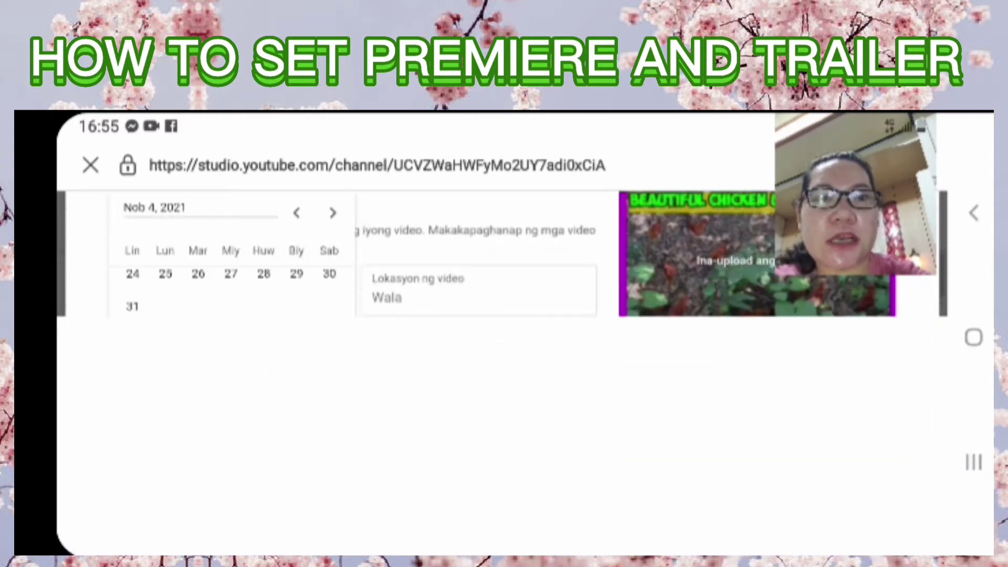
left_click(263, 373)
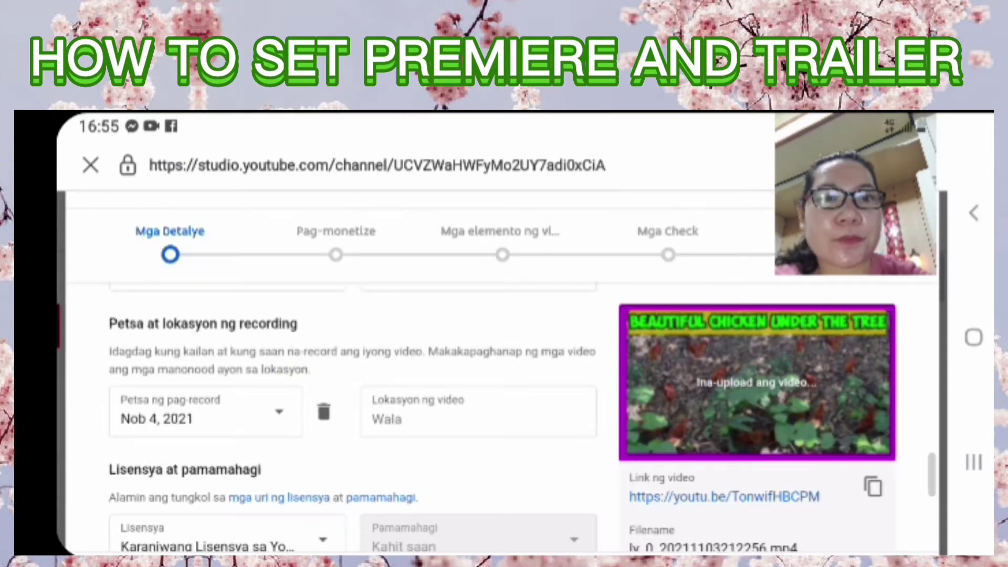
scroll(346, 420, "down", 3)
scroll(346, 414, "down", 2)
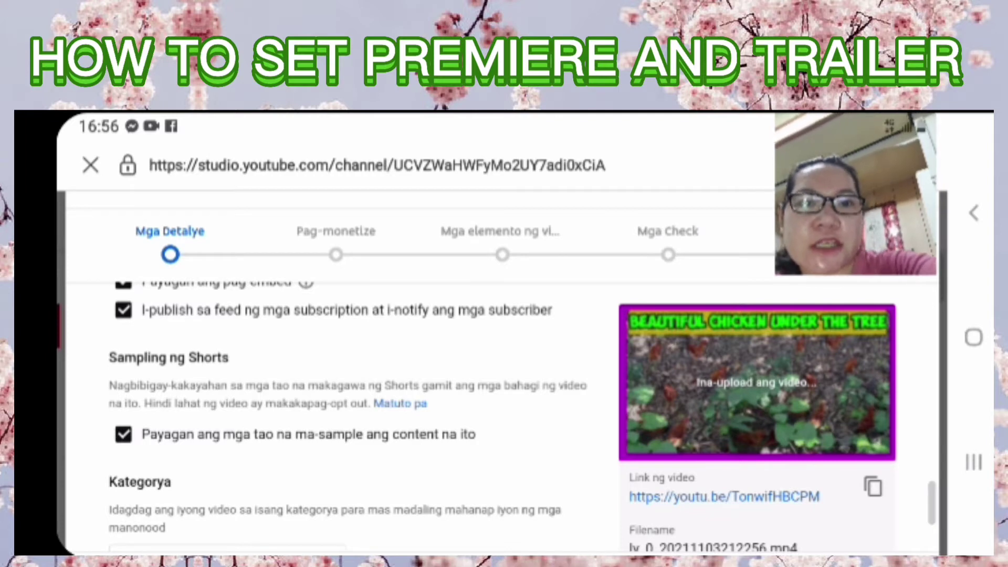
- Stop allowing people to sample this video's content
scroll(347, 409, "down", 3)
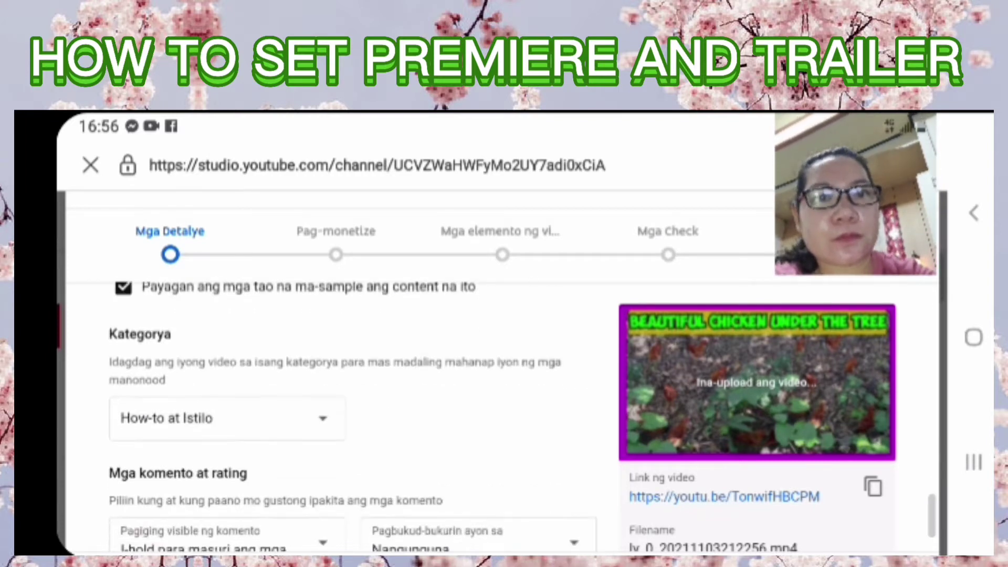
scroll(346, 410, "up", 3)
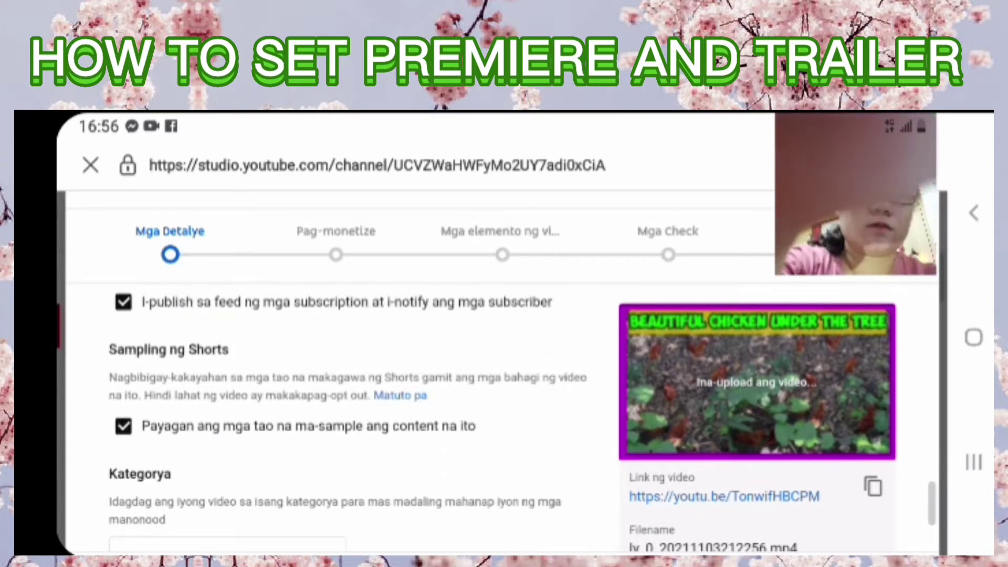
left_click(123, 427)
scroll(346, 410, "down", 5)
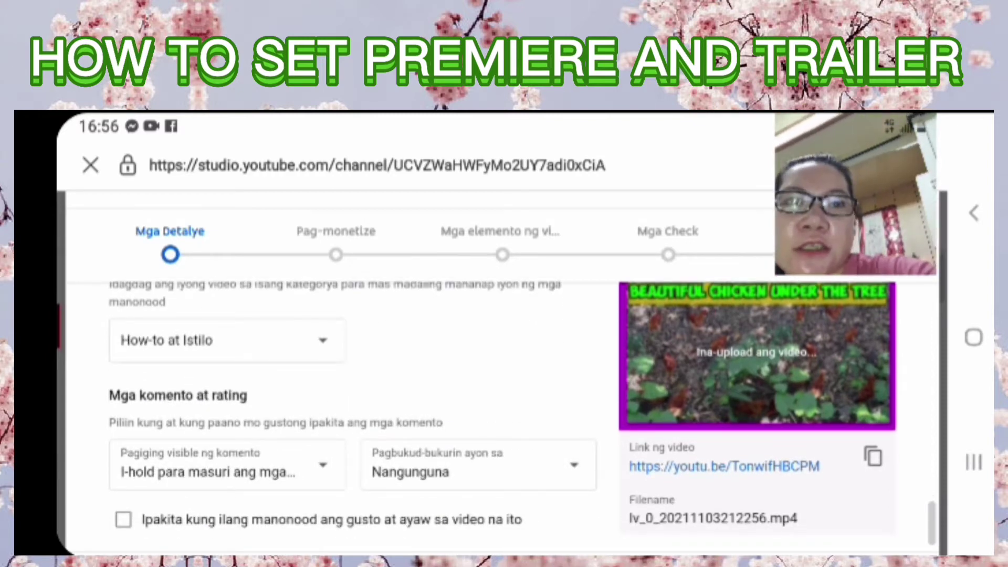
- Set the category to Entertainment and show viewers the like and dislike counts
left_click(226, 340)
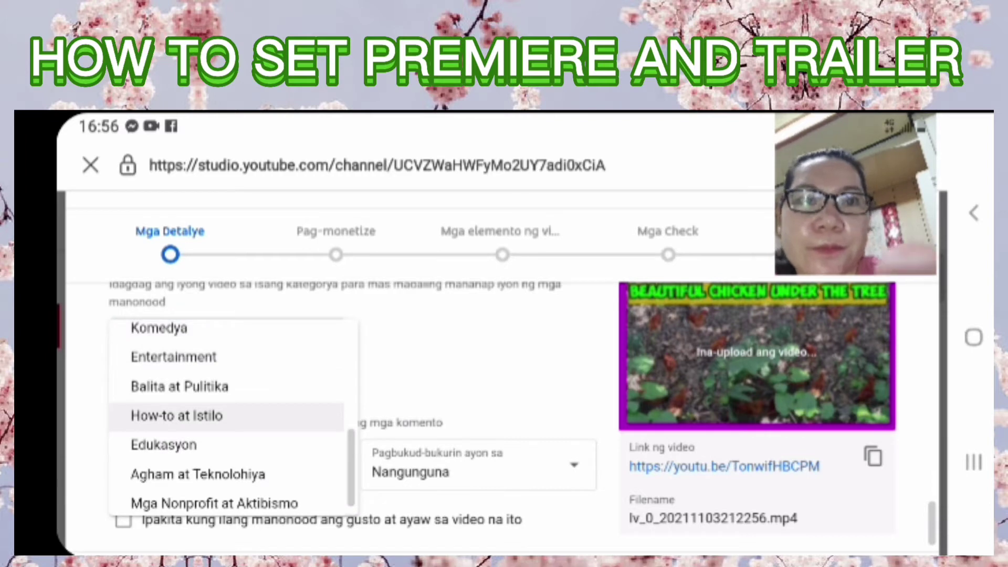
left_click(174, 356)
left_click(173, 340)
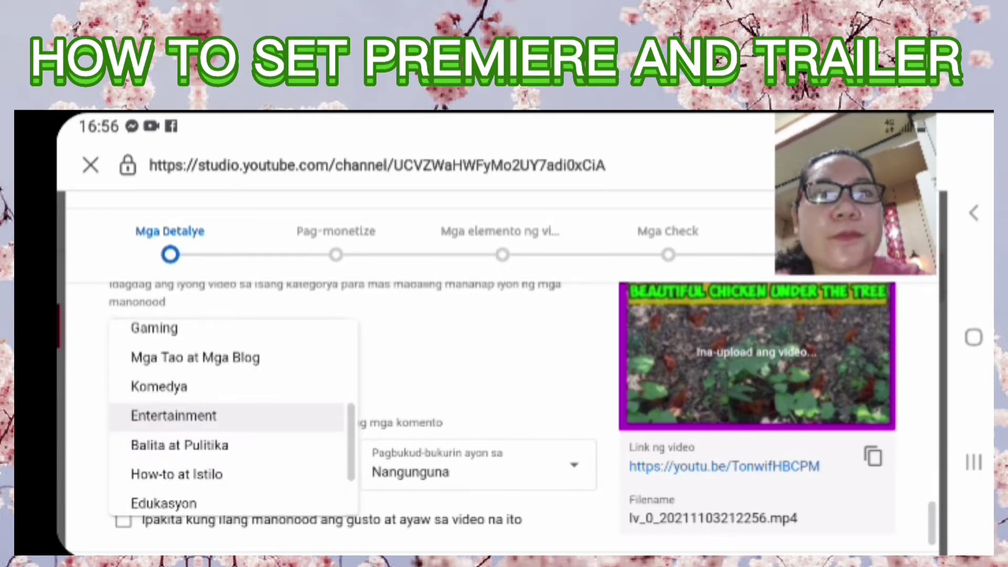
left_click(173, 415)
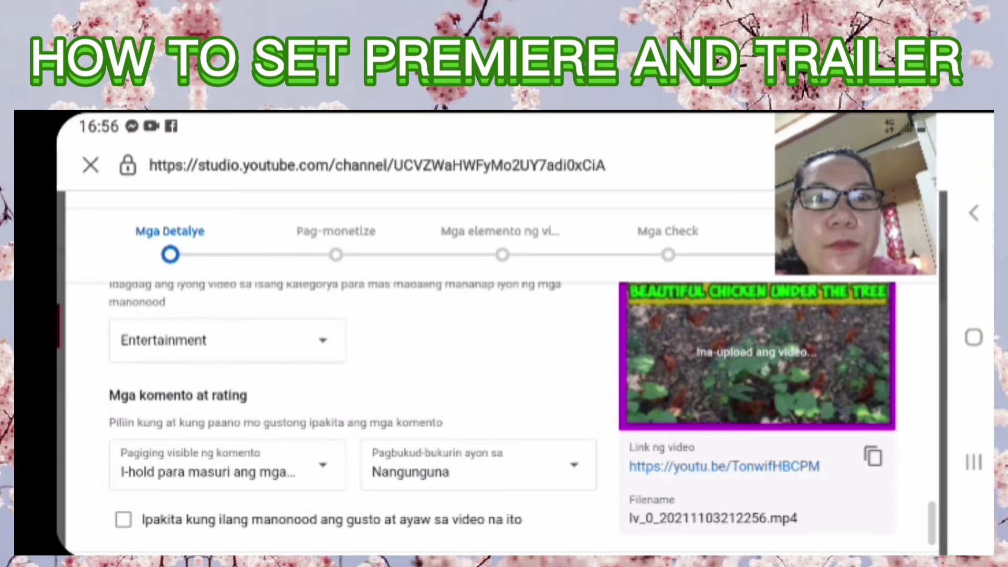
scroll(478, 451, "down", 1)
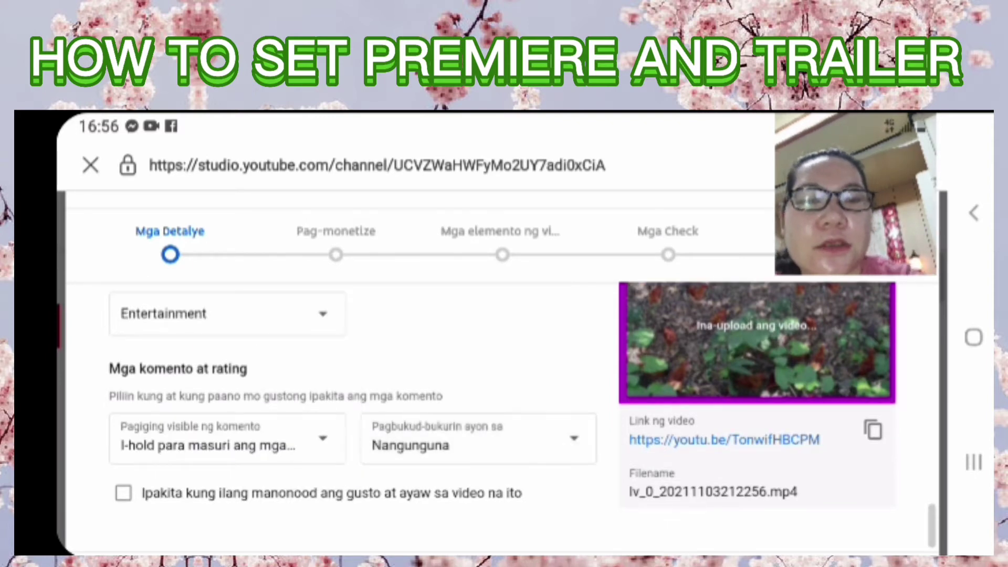
left_click(123, 493)
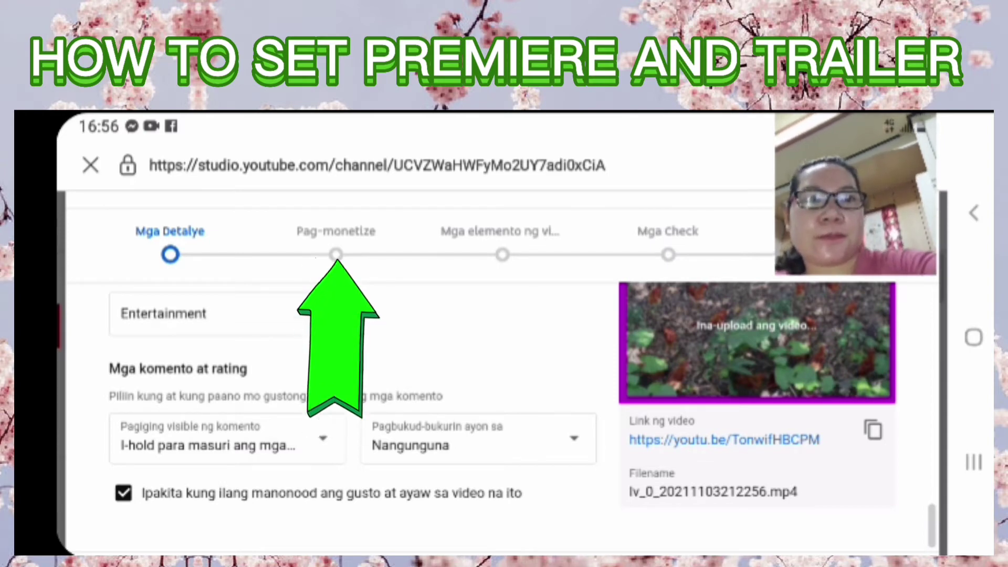
- On the Monetization step, turn monetization on (Naka-on) and confirm
left_click(336, 244)
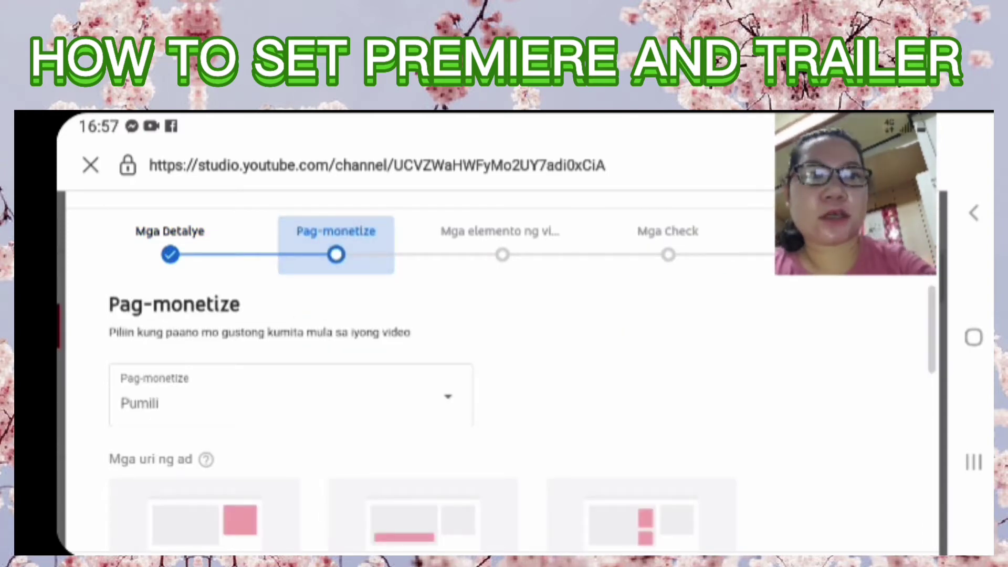
left_click(290, 395)
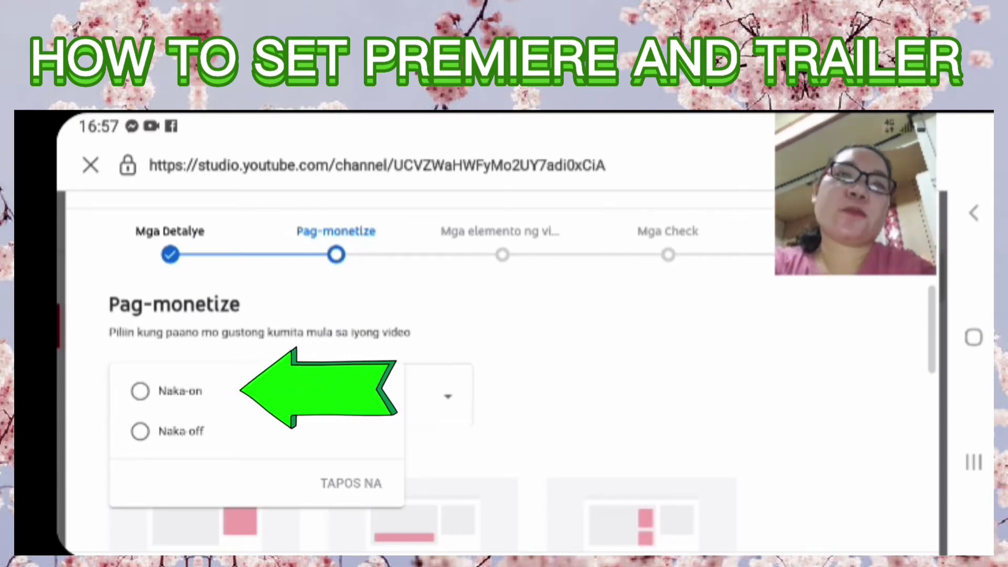
left_click(168, 391)
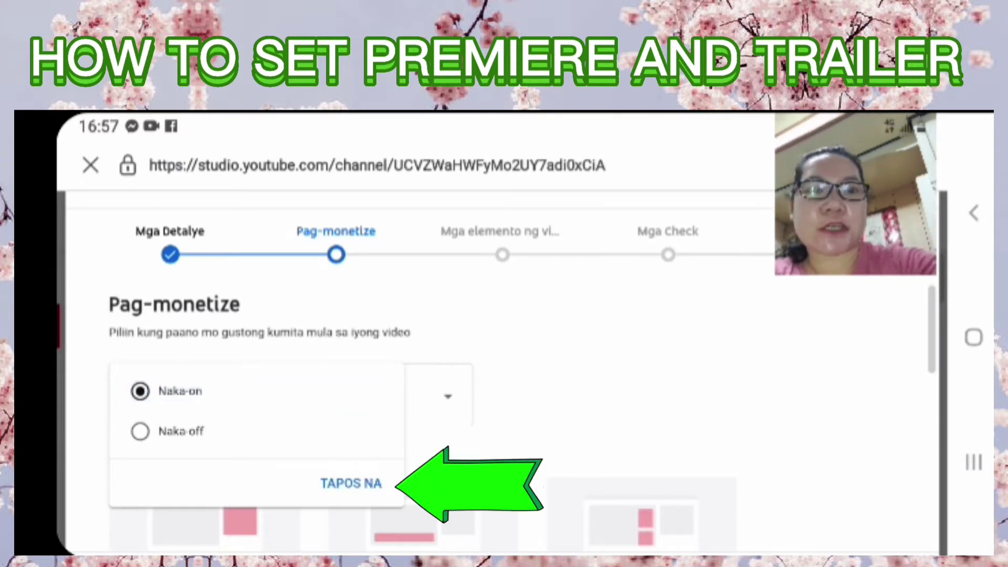
left_click(351, 483)
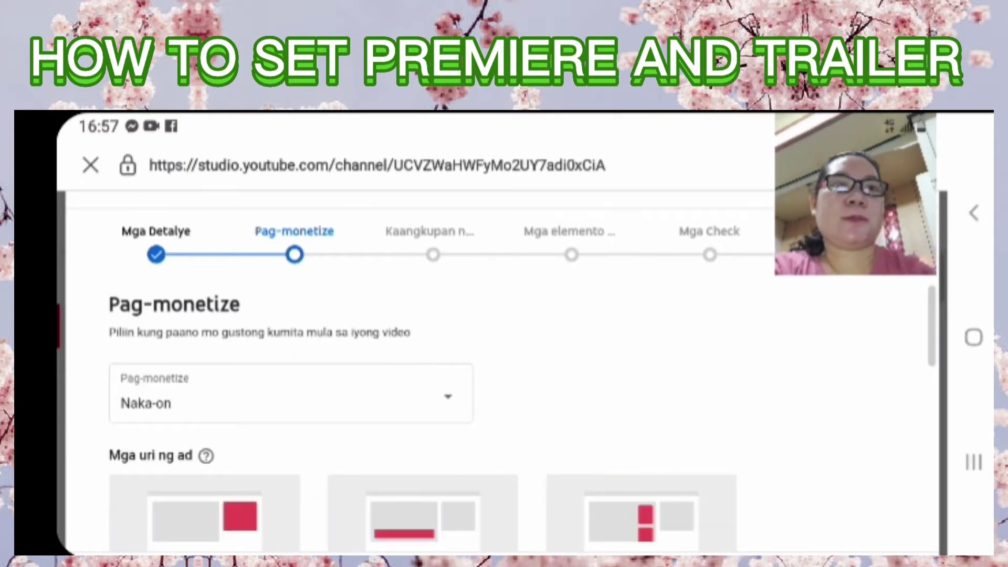
- Review the enabled ad types and placements on the Monetization step
scroll(504, 420, "down", 1)
scroll(504, 420, "down", 2)
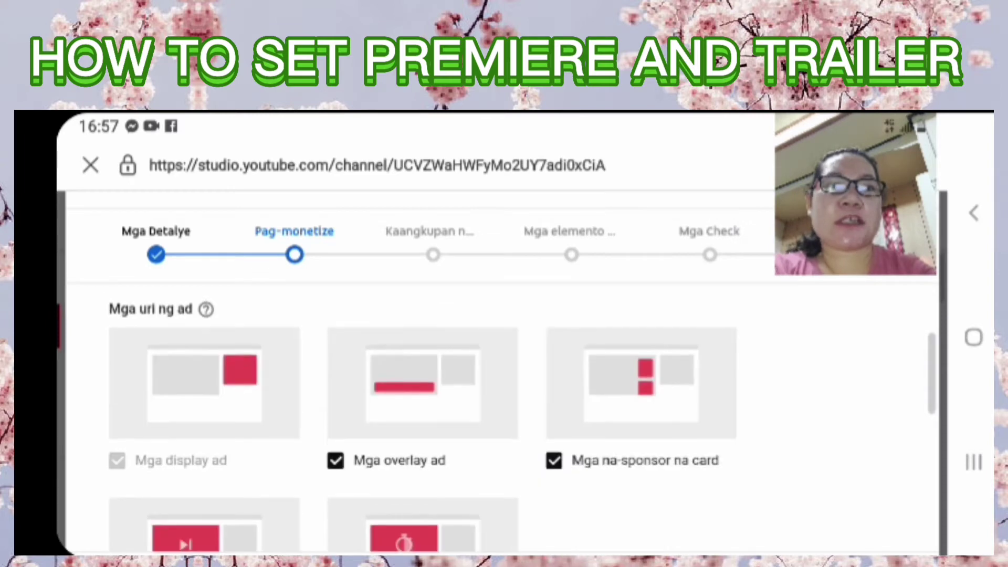
scroll(504, 420, "down", 4)
scroll(504, 420, "down", 3)
scroll(504, 415, "up", 1)
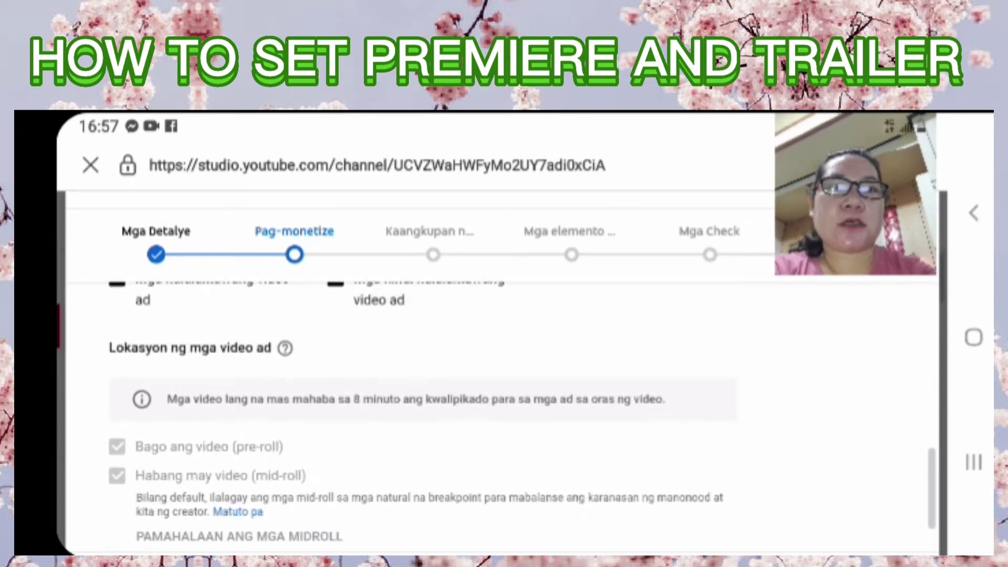
scroll(504, 414, "up", 2)
scroll(504, 415, "up", 4)
scroll(504, 415, "up", 2)
scroll(504, 415, "up", 2)
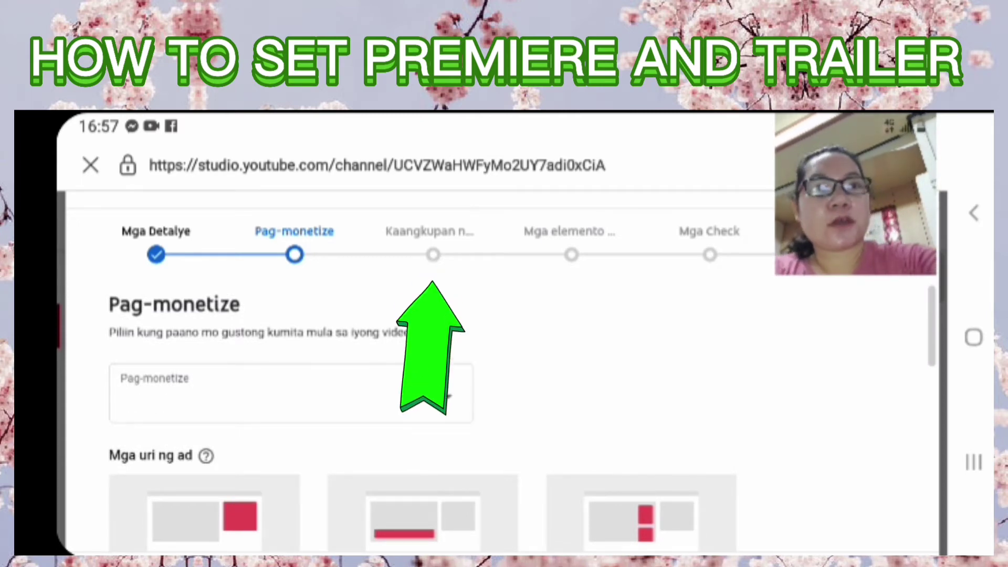
- On the ad suitability step, tick 'Wala sa mga nabanggit' for the sensitive topics
left_click(434, 244)
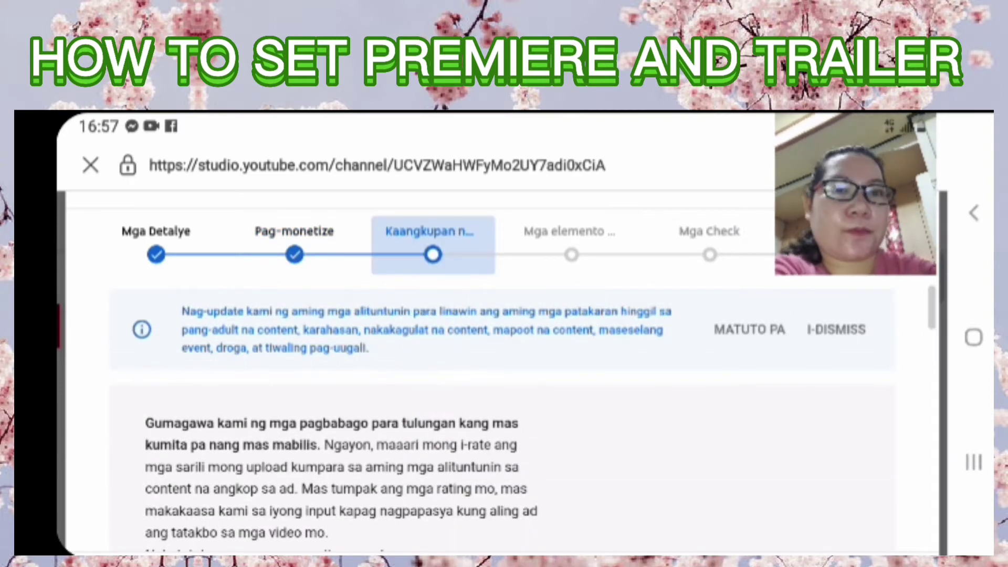
scroll(504, 420, "down", 5)
scroll(504, 420, "down", 5)
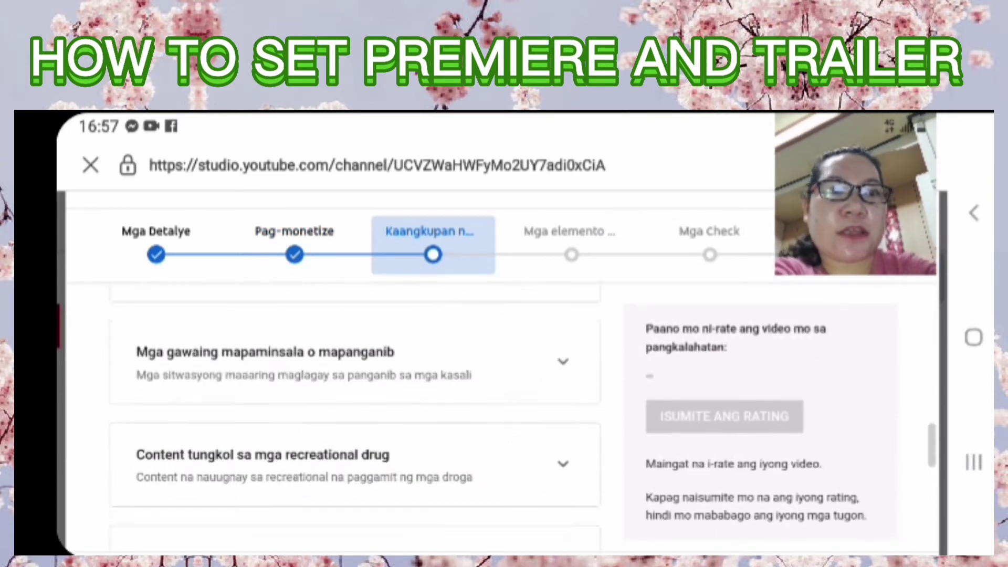
scroll(504, 420, "down", 5)
scroll(504, 420, "down", 5)
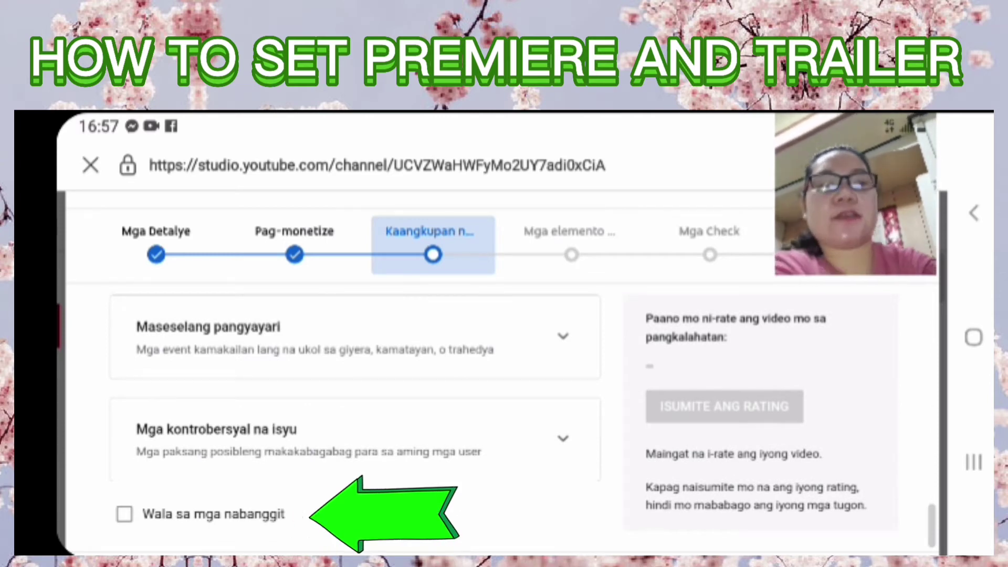
left_click(125, 514)
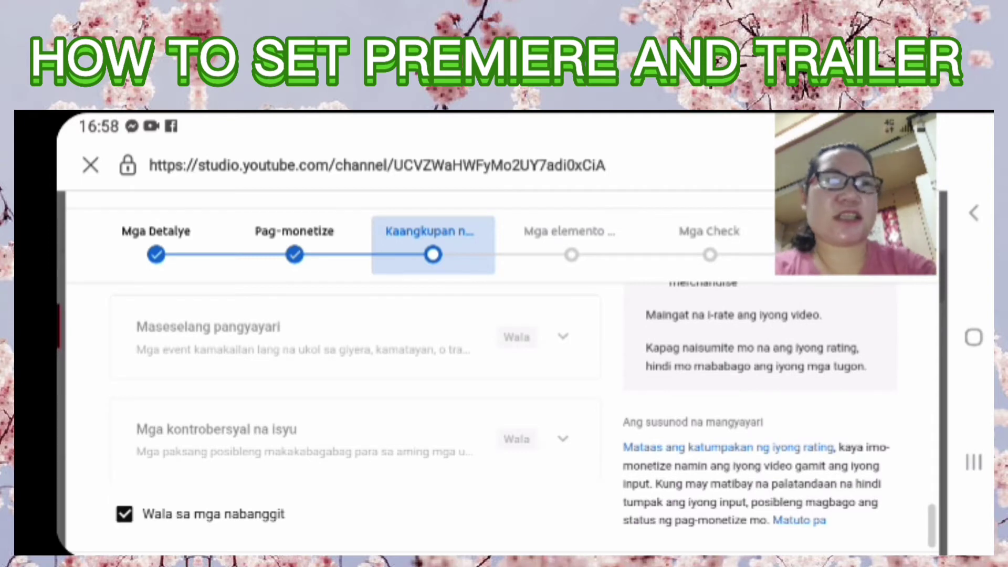
- Submit the ad-suitability rating and move on to the Video elements step
scroll(347, 420, "up", 5)
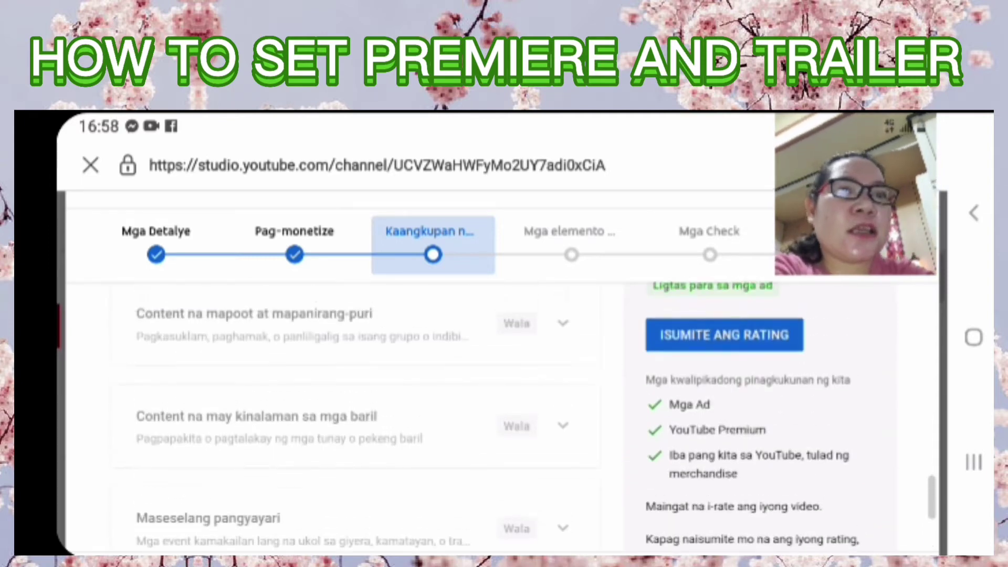
left_click(724, 352)
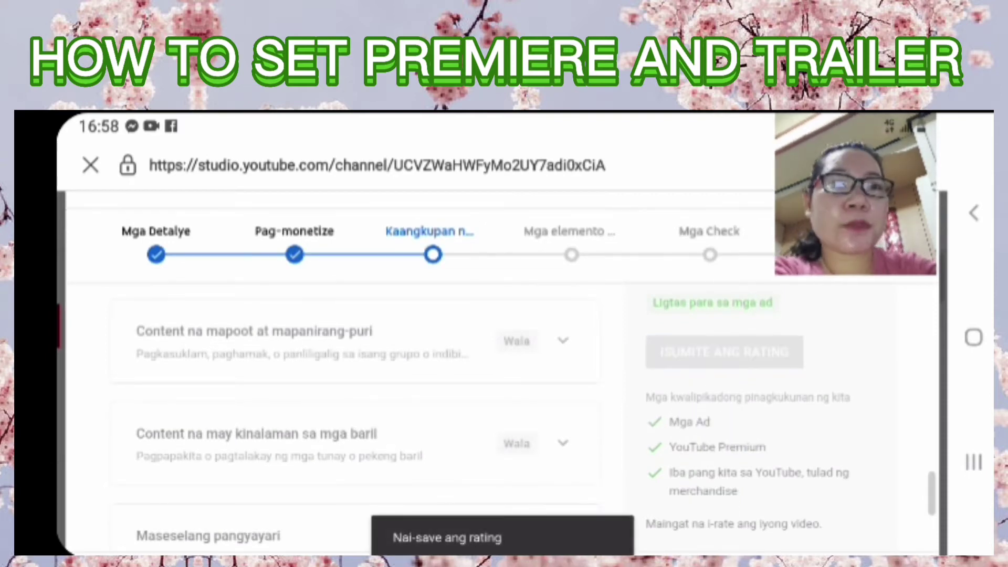
left_click(571, 247)
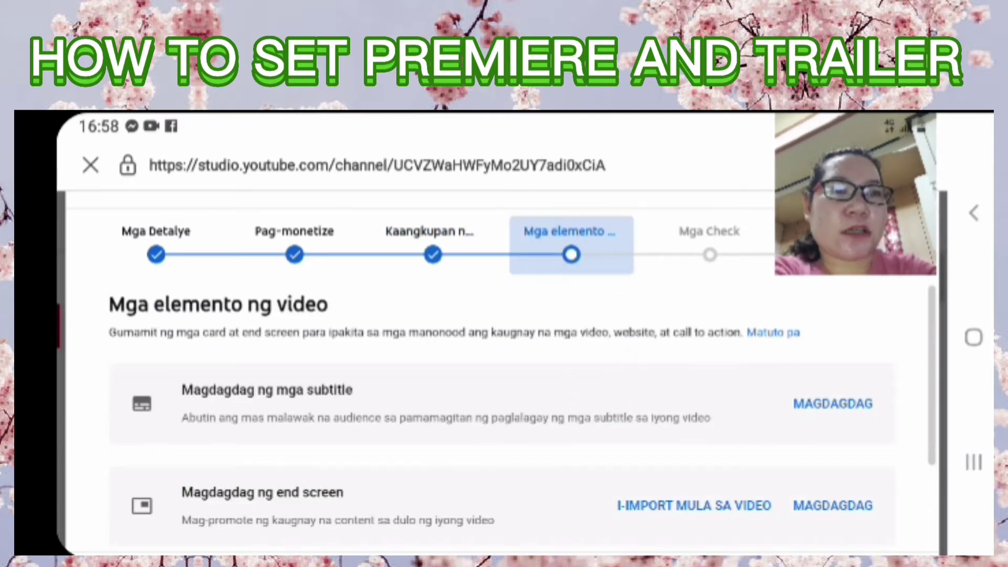
- Apply an end screen template with a subscribe element and save it
scroll(502, 415, "down", 2)
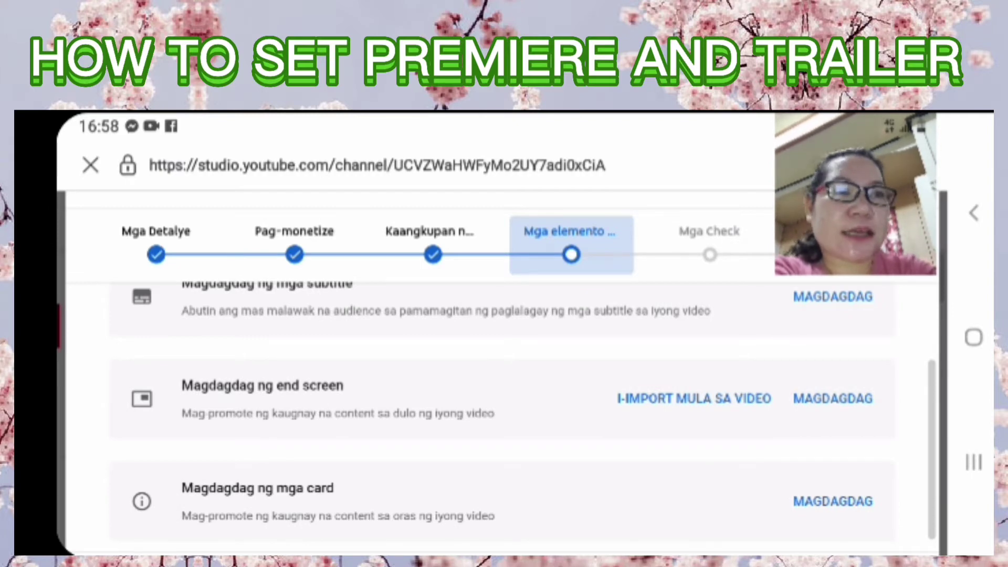
left_click(832, 398)
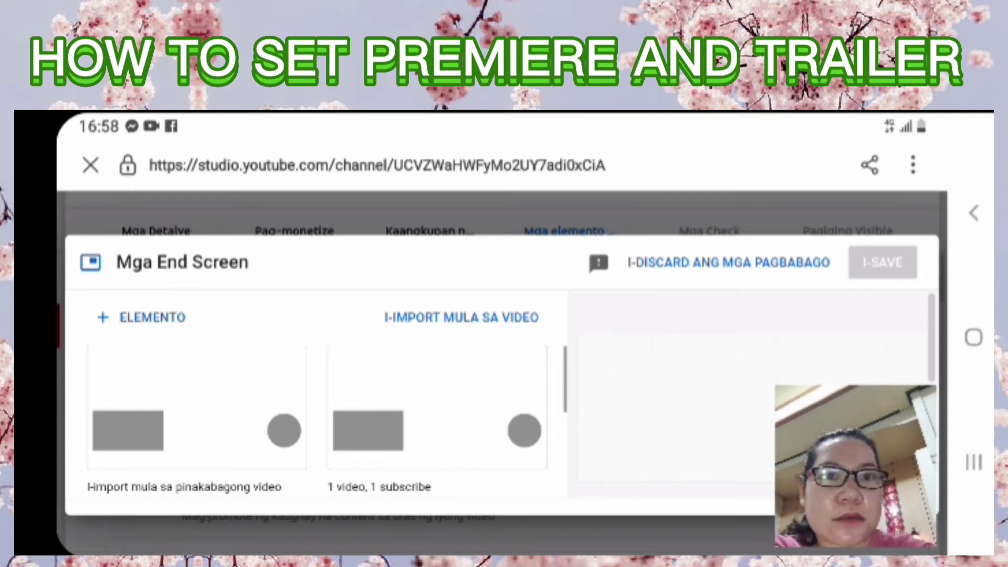
left_click(197, 407)
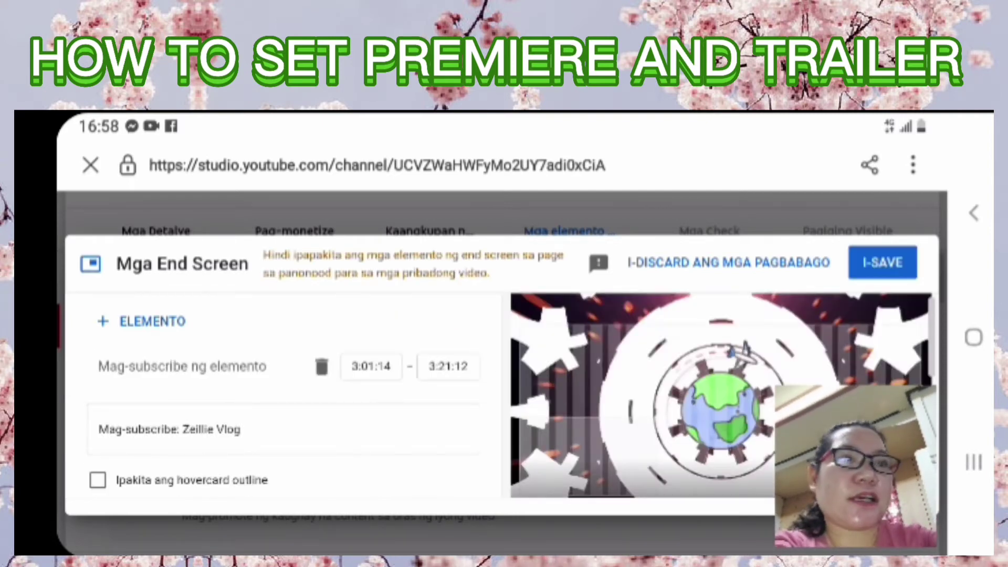
left_click(883, 263)
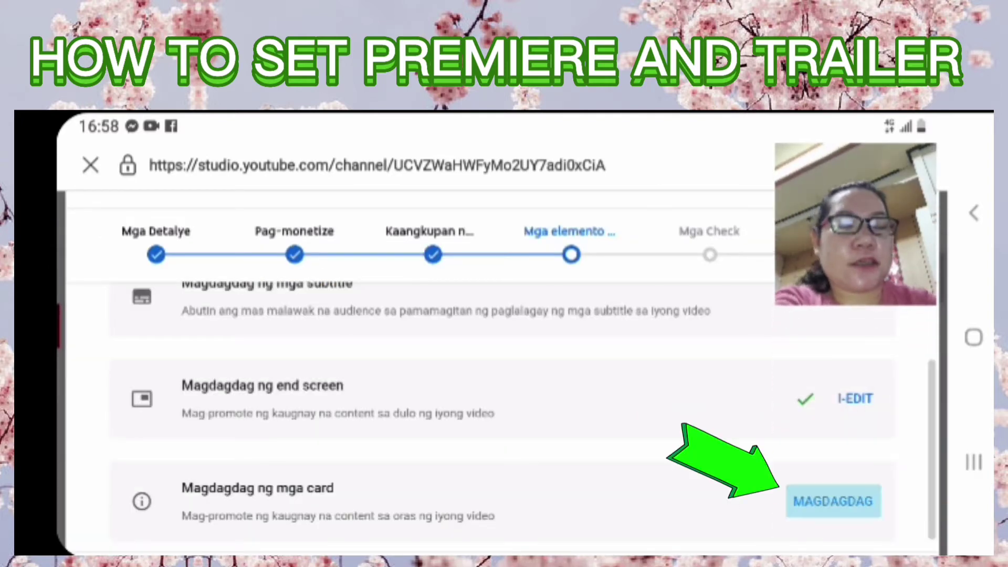
- Create a Playlist card pointing to 'Animals In The World' and save the card
left_click(834, 502)
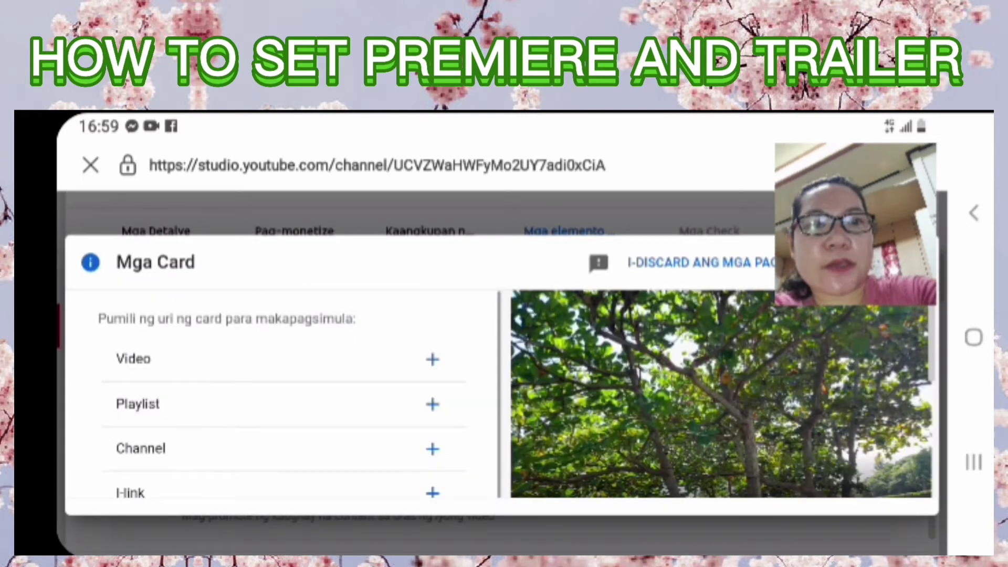
left_click(283, 404)
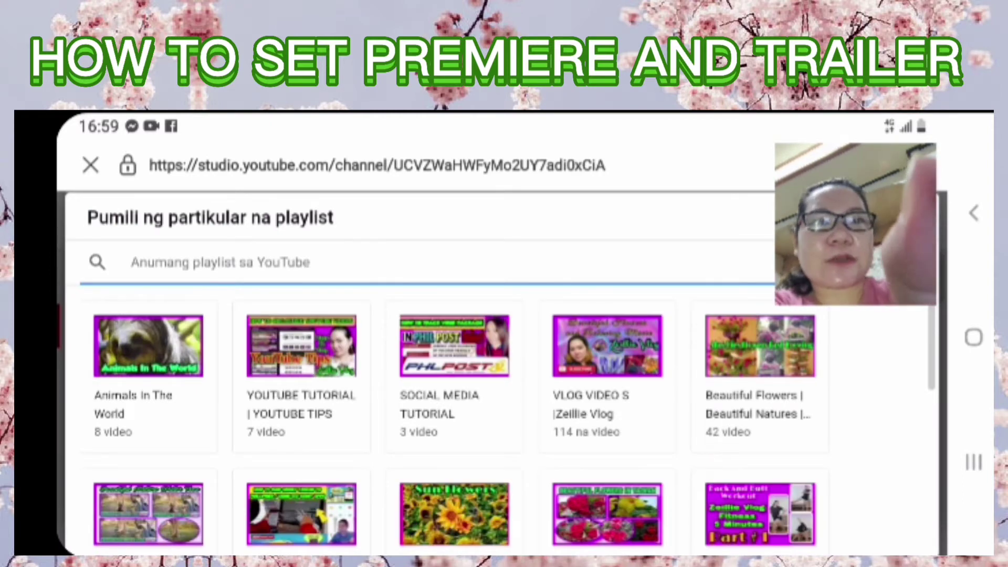
left_click(148, 346)
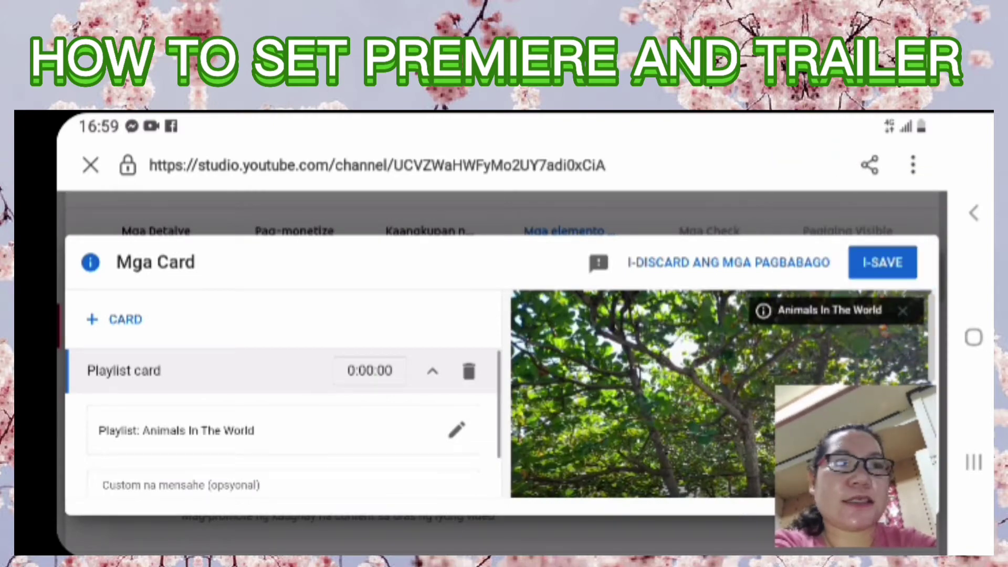
left_click(883, 263)
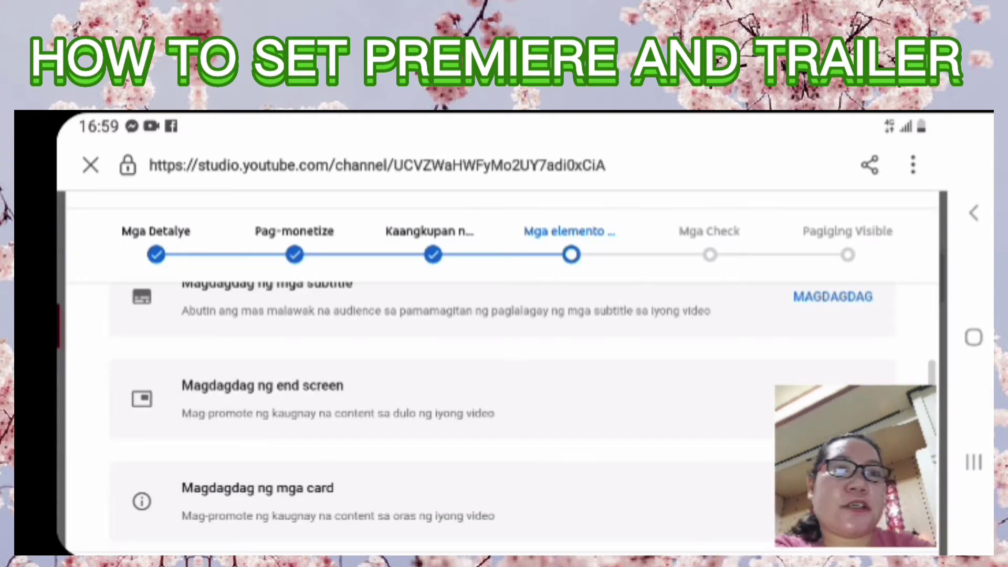
- Let the copyright and ad-suitability checks finish, briefly rechecking Details, then proceed to Visibility
left_click(709, 242)
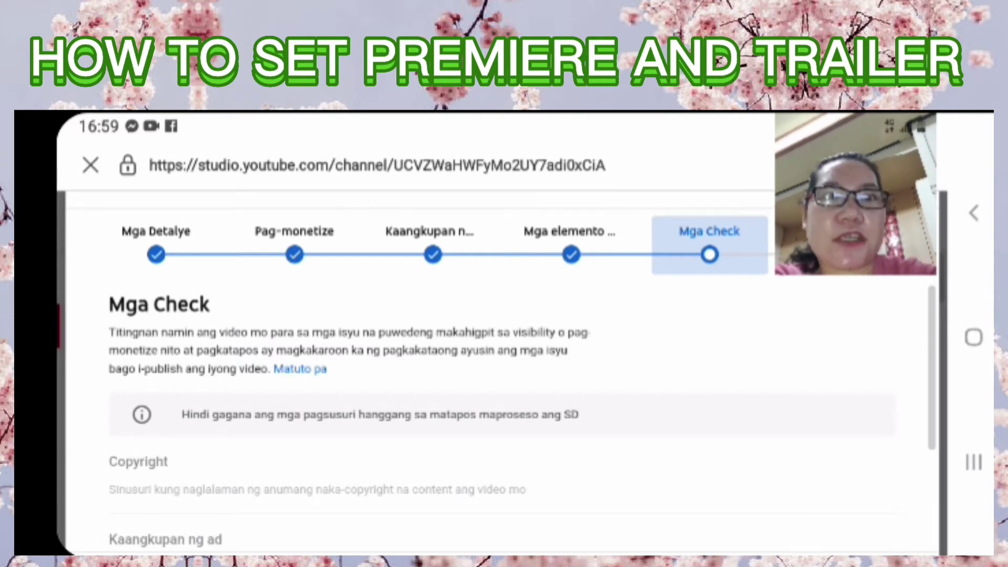
left_click(156, 241)
scroll(346, 420, "down", 10)
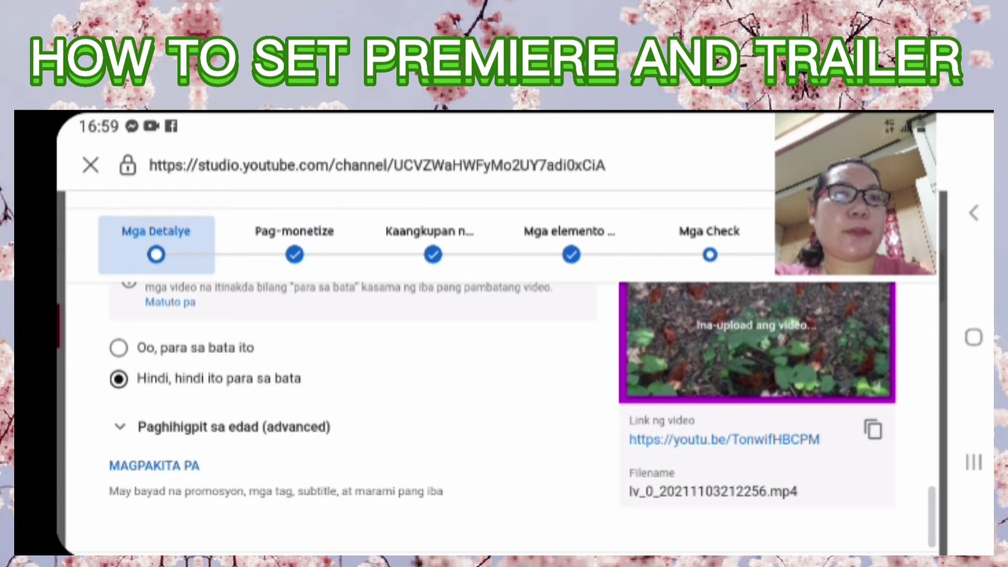
left_click(710, 243)
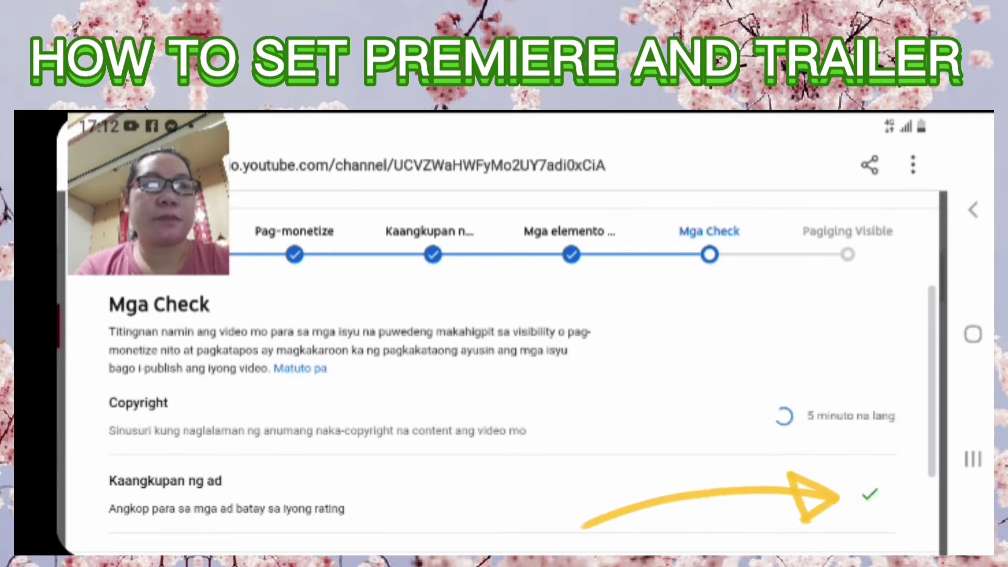
scroll(499, 409, "down", 2)
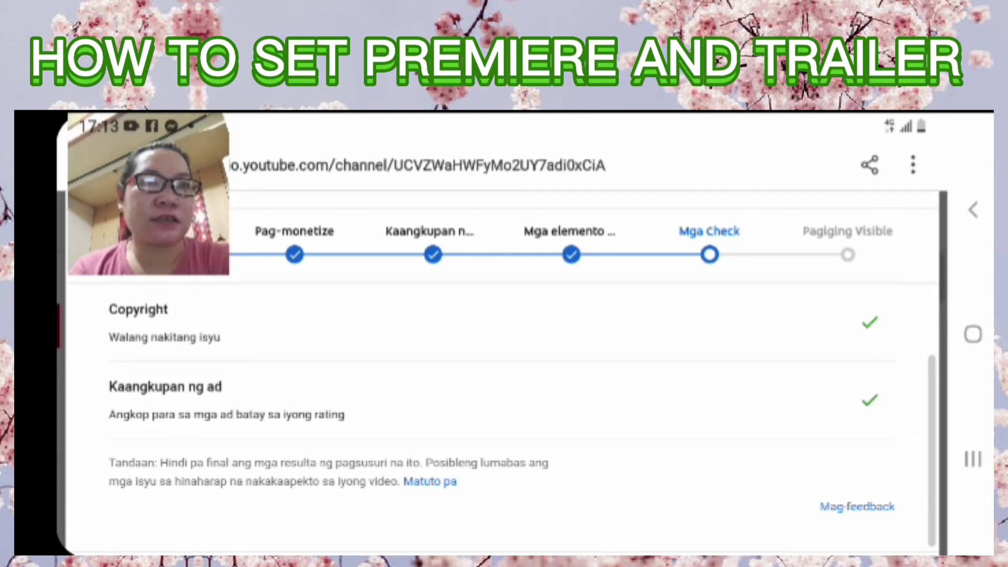
left_click(848, 247)
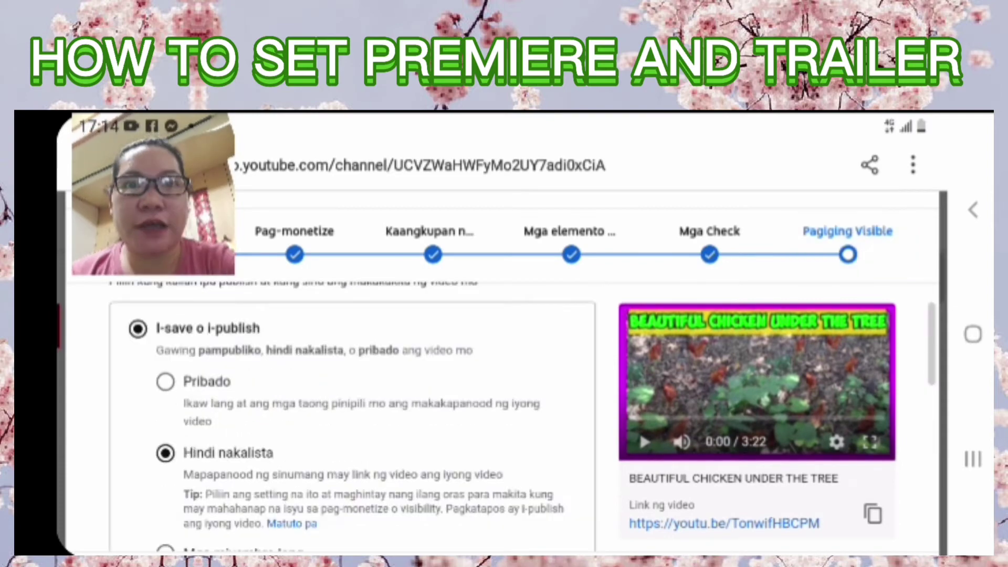
- Set the video's visibility to Pribado (Private) and scroll through the notes
left_click(166, 382)
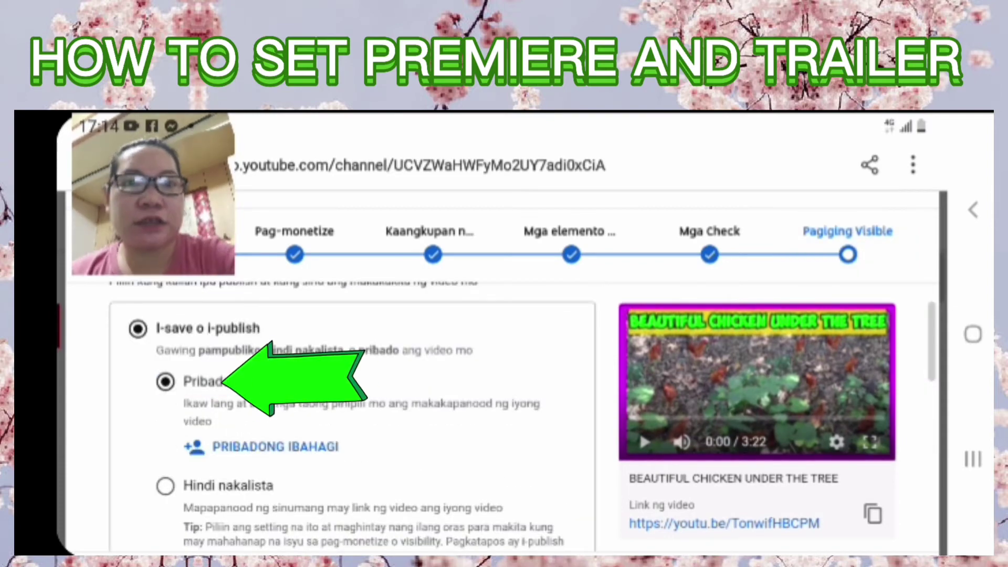
scroll(351, 415, "down", 5)
scroll(352, 414, "down", 5)
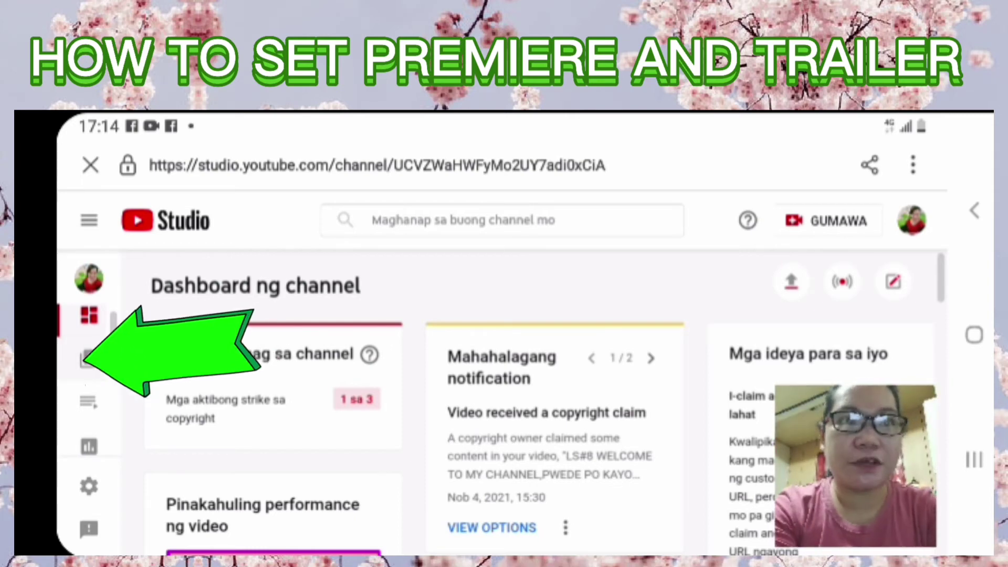
- From the content list, schedule the chicken video for Nob 5, 2021, 12:00 AM
left_click(87, 360)
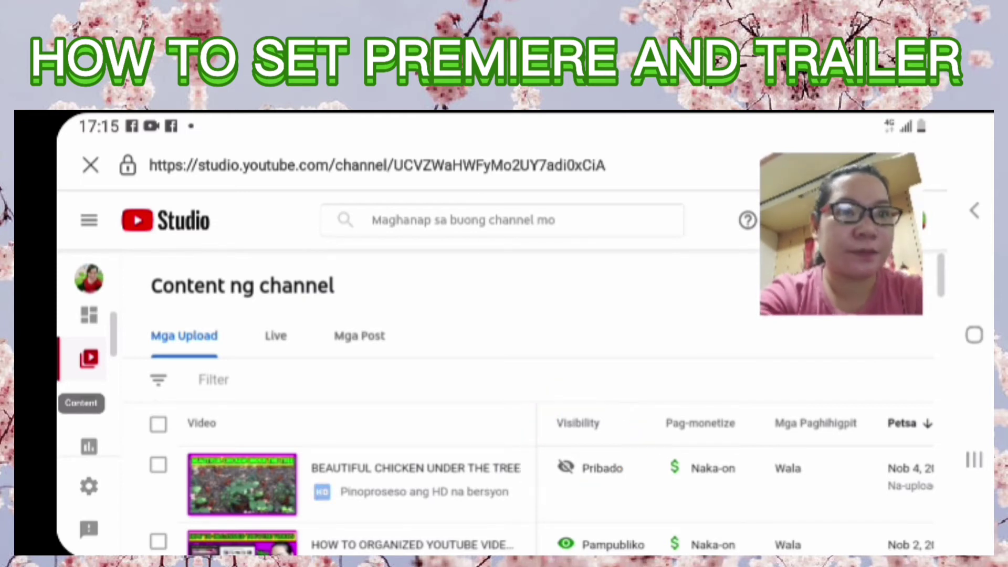
left_click(593, 468)
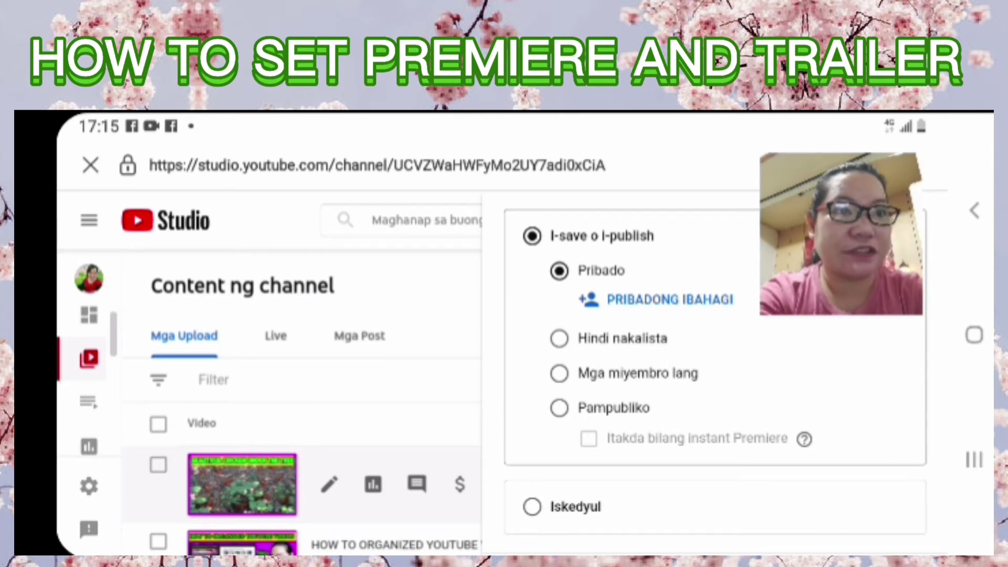
left_click(559, 270)
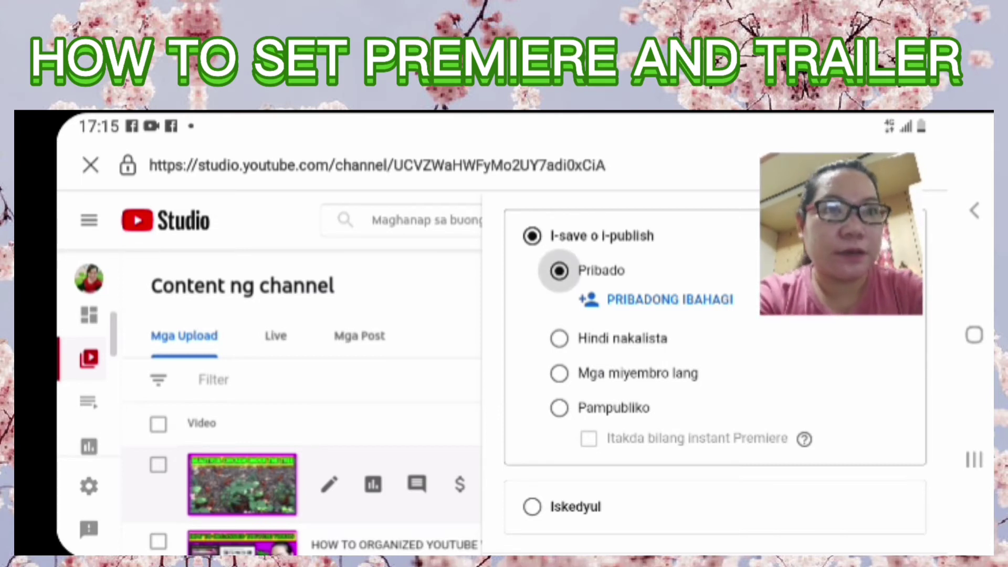
left_click(559, 408)
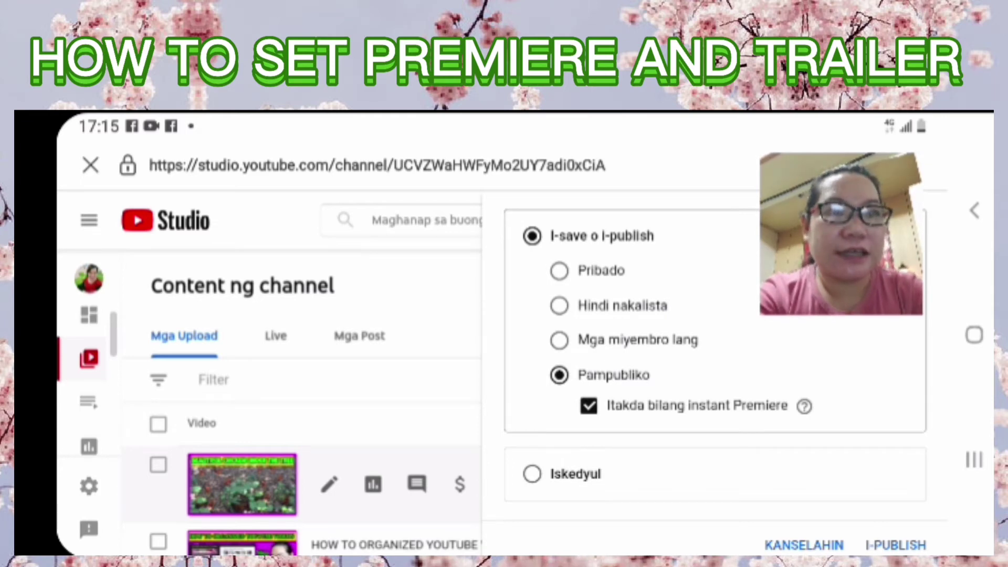
left_click(531, 473)
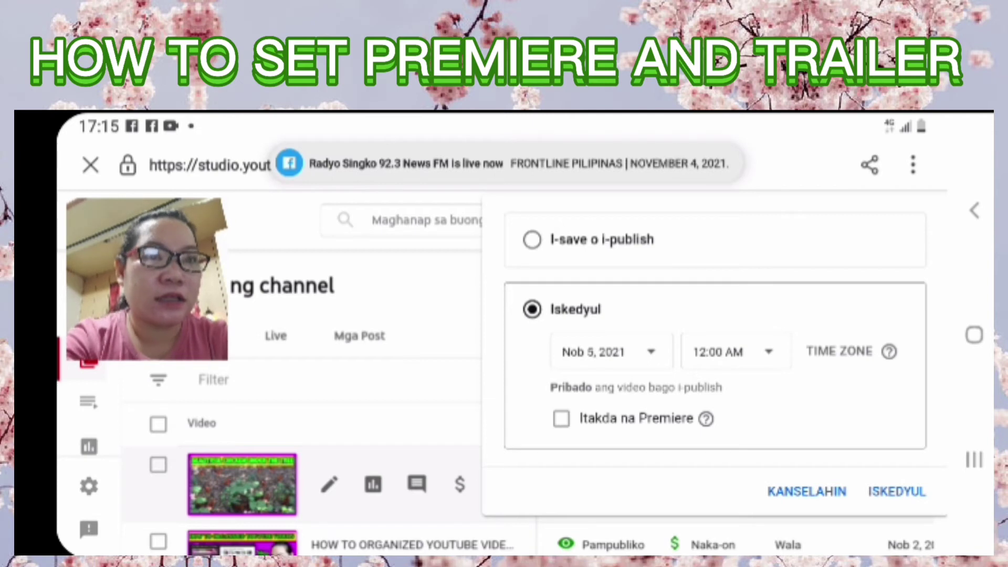
- Tick 'Itakda na Premiere' for the scheduled release and open its premiere setup
left_click(561, 418)
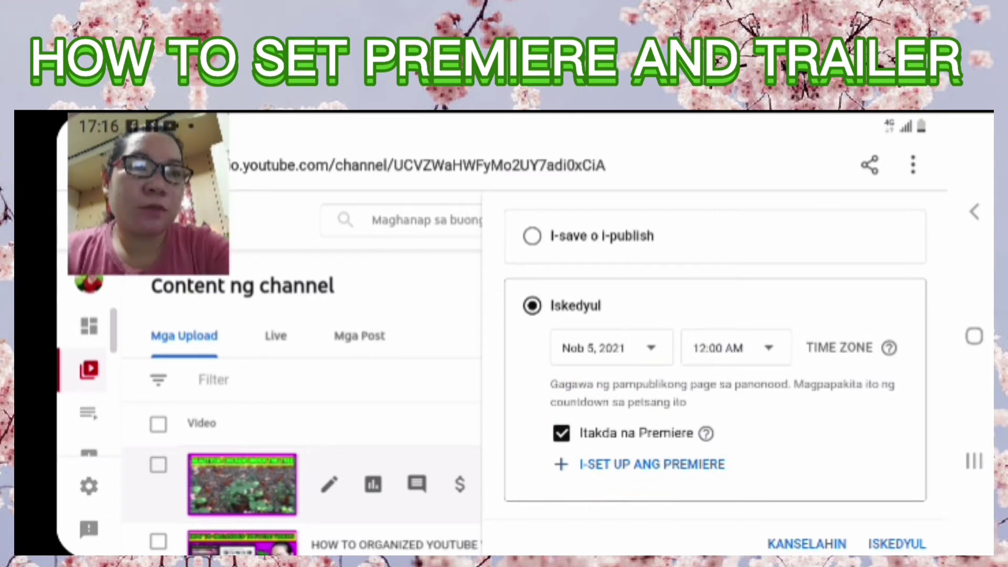
left_click(651, 465)
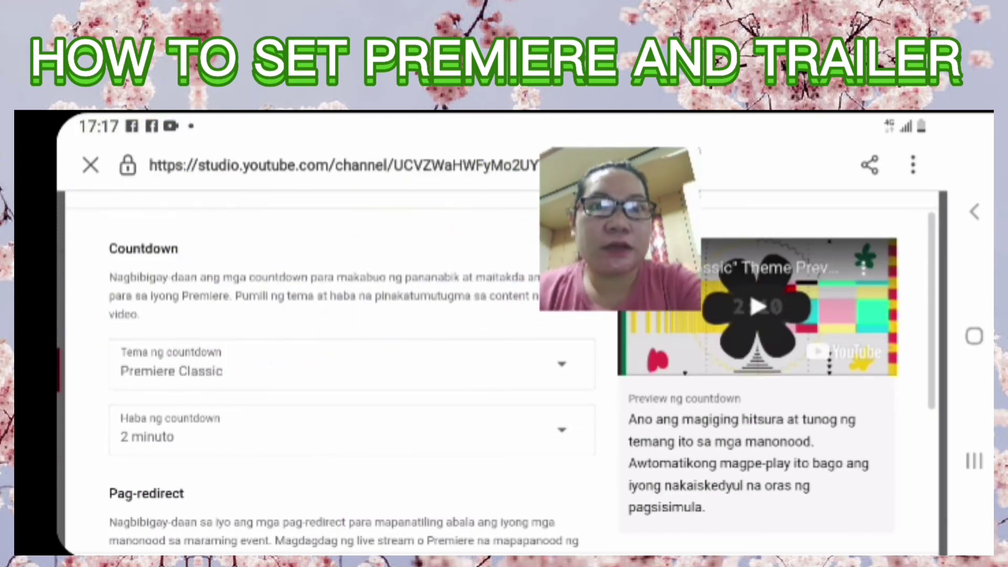
- Add the Jingle Bell, 2021 video as the premiere's trailer
scroll(346, 367, "down", 5)
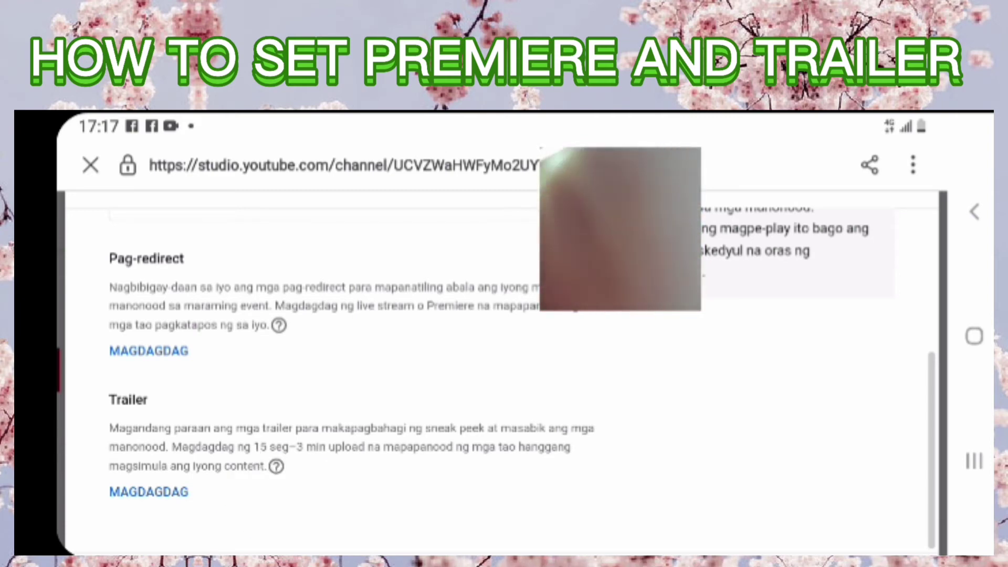
left_click(148, 491)
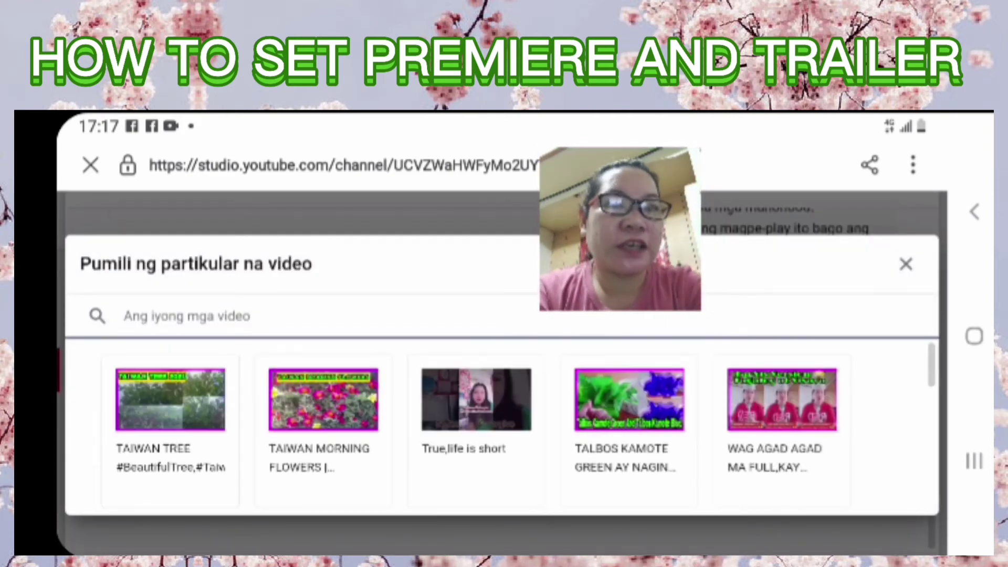
scroll(476, 425, "down", 3)
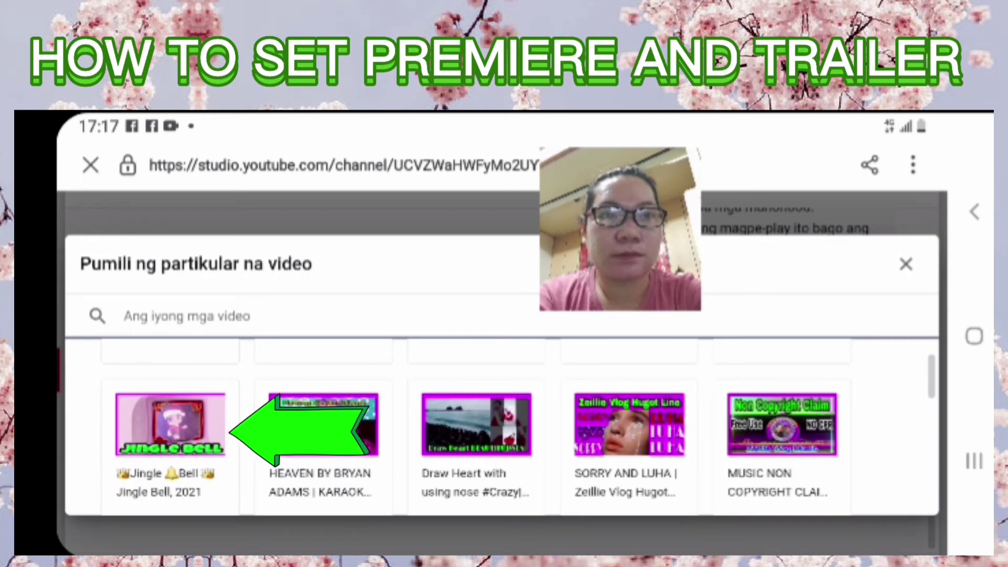
scroll(476, 425, "down", 3)
scroll(476, 425, "up", 3)
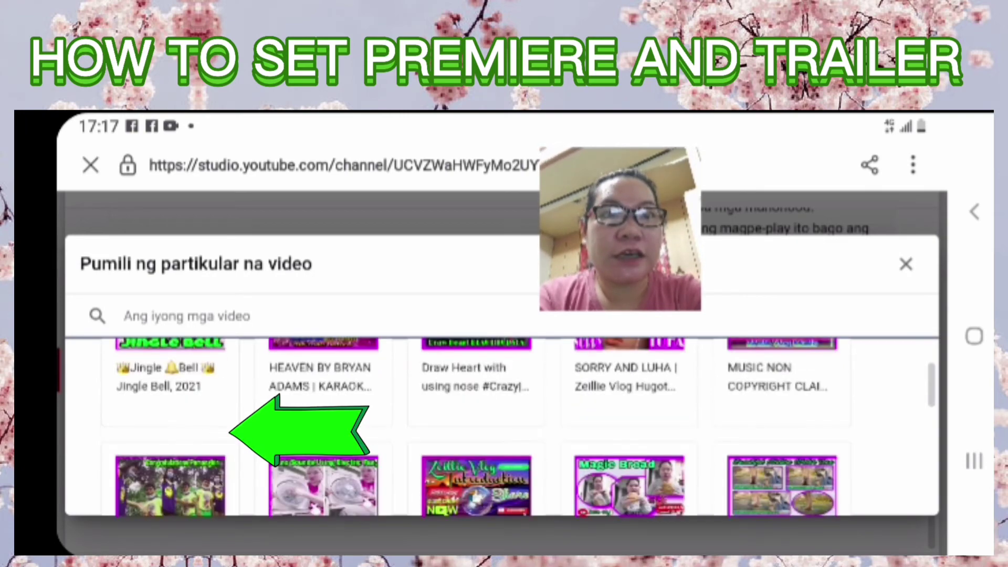
left_click(170, 399)
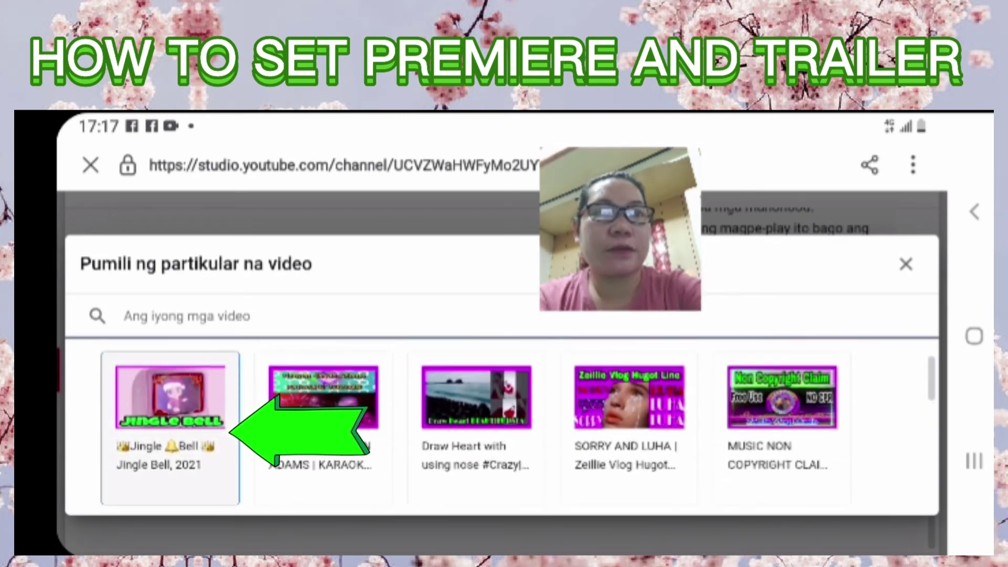
scroll(473, 367, "down", 2)
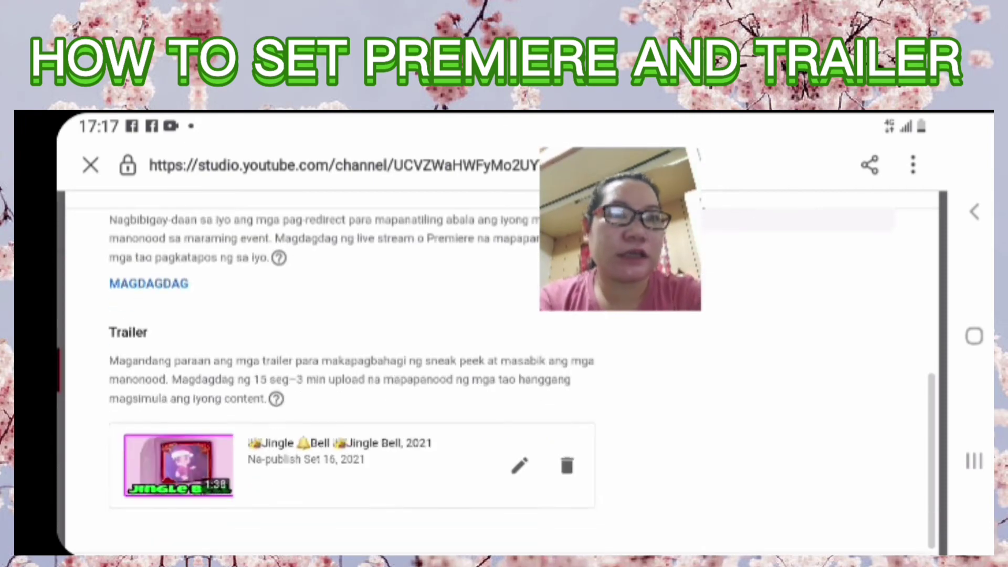
scroll(473, 368, "up", 5)
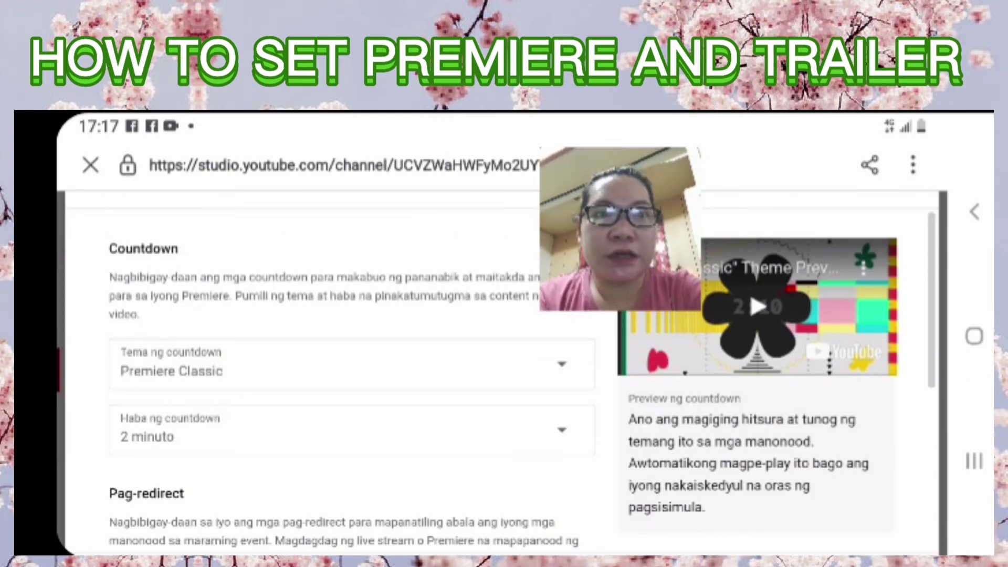
- Set the premiere's countdown theme to Sports
left_click(352, 364)
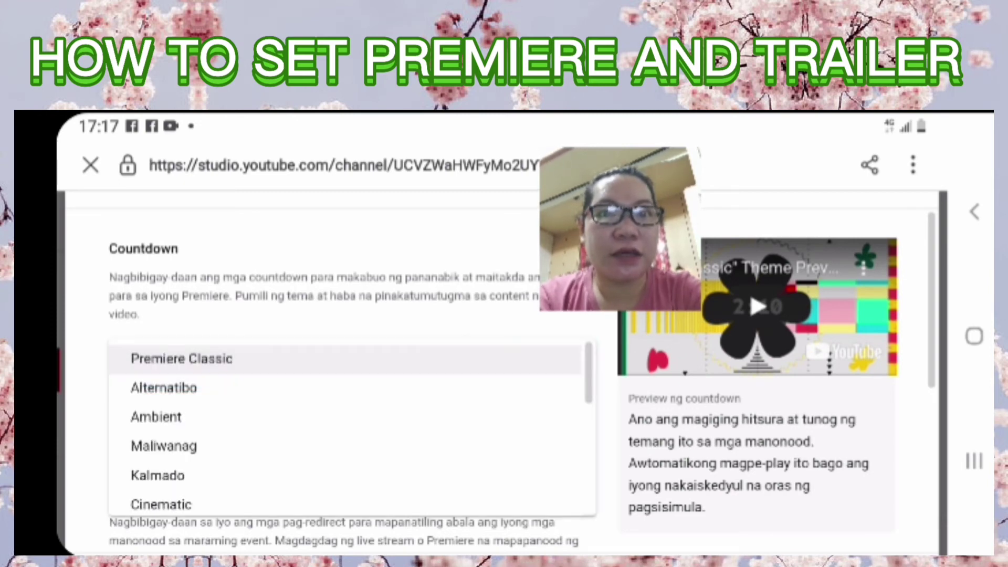
scroll(352, 428, "down", 5)
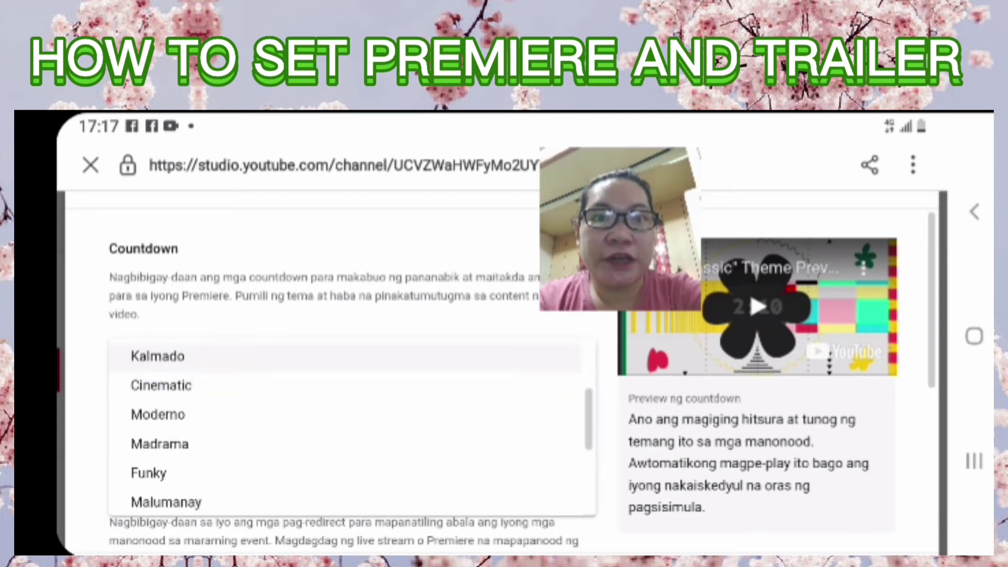
scroll(352, 420, "down", 2)
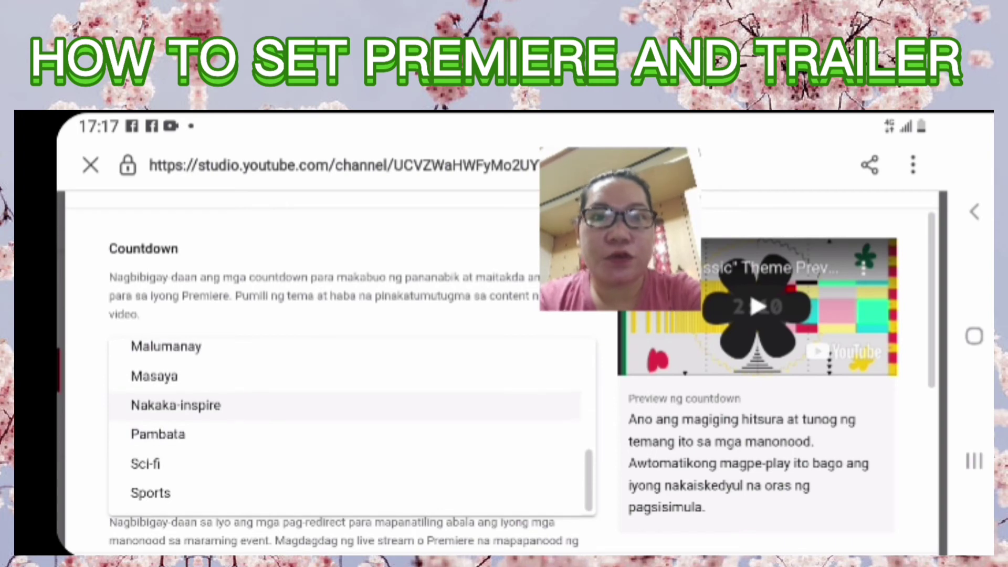
left_click(151, 492)
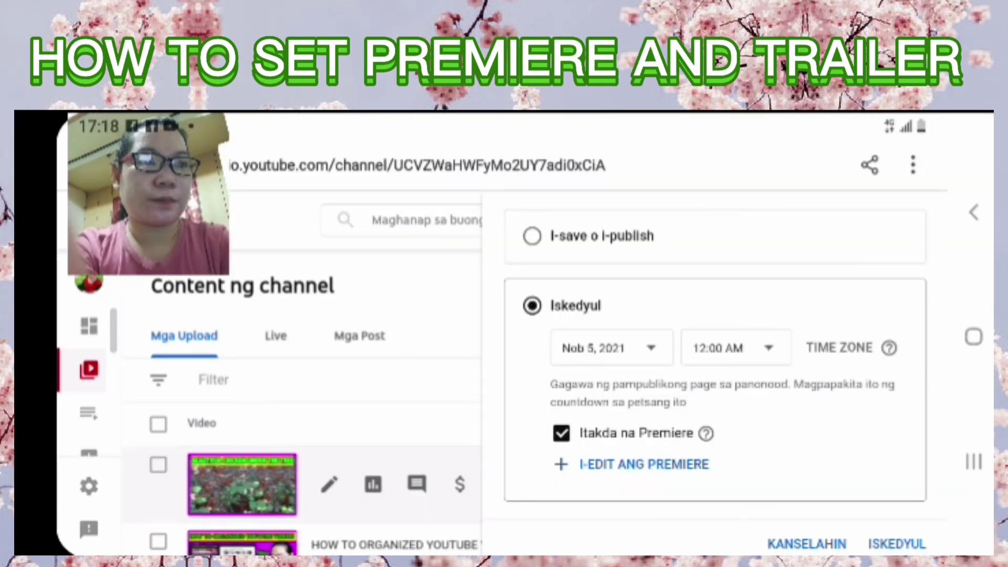
- Confirm the chicken video's Premiere for Nob 5, then return to the Android home screen
left_click(897, 544)
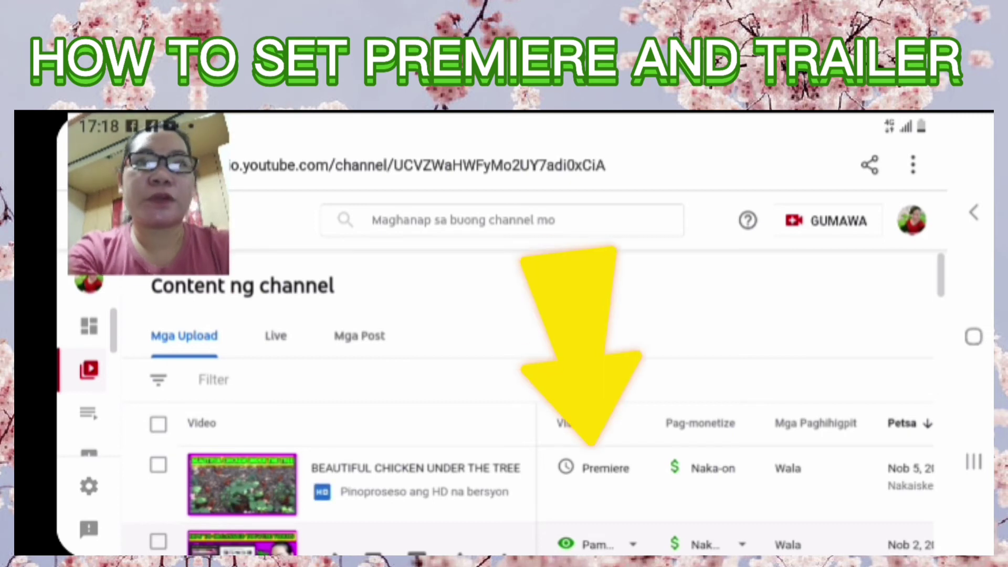
left_click(974, 336)
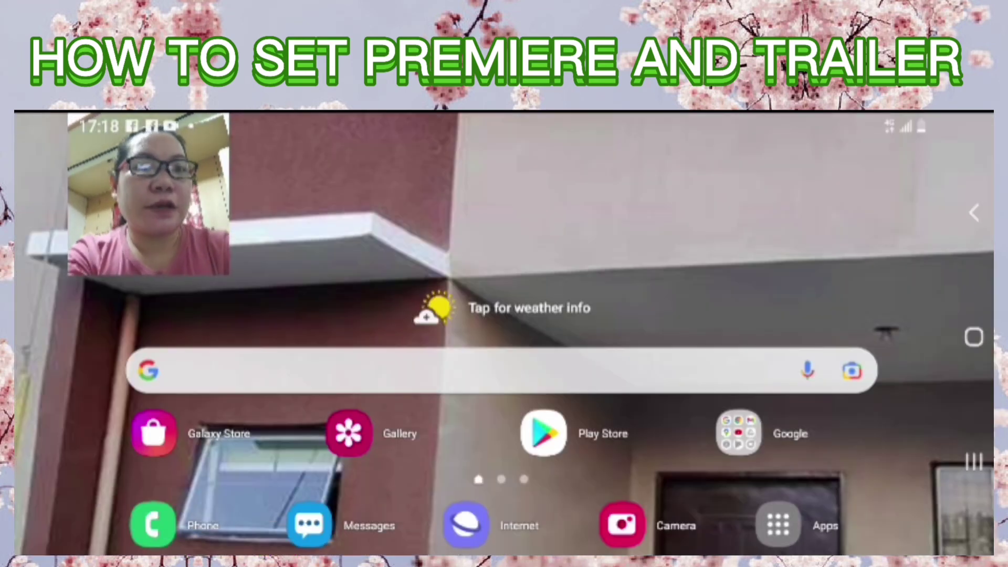
- Find YouTube on the first page of the app drawer and launch it, opening on the Playlists tab
left_click(778, 525)
left_click_drag(367, 341, 735, 342)
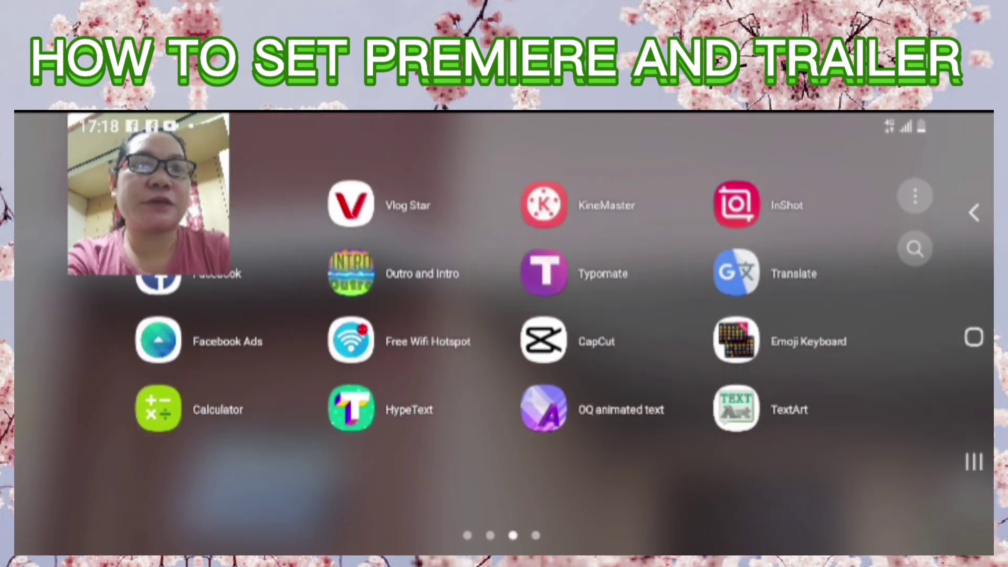
left_click_drag(367, 341, 735, 341)
left_click_drag(367, 341, 735, 341)
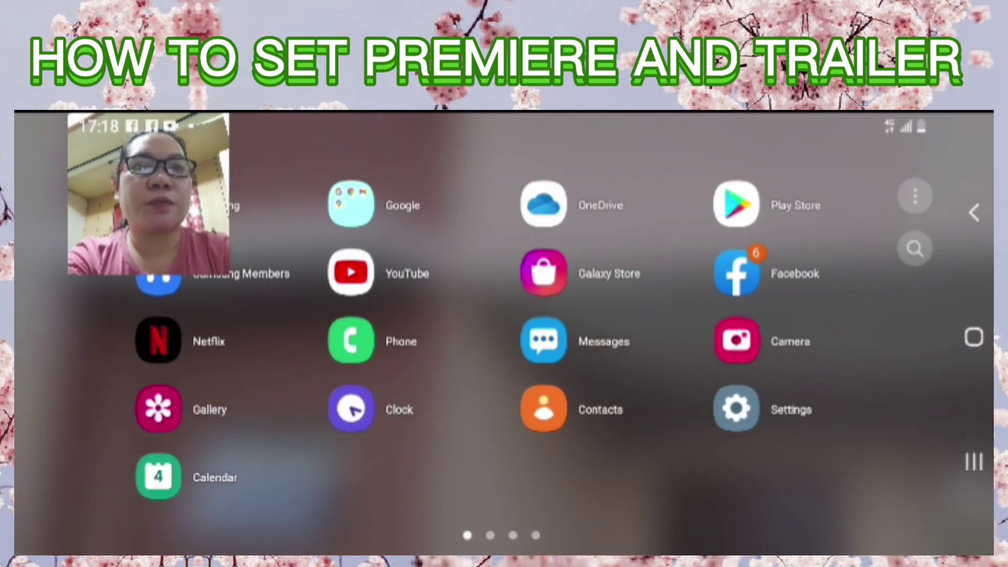
left_click(351, 271)
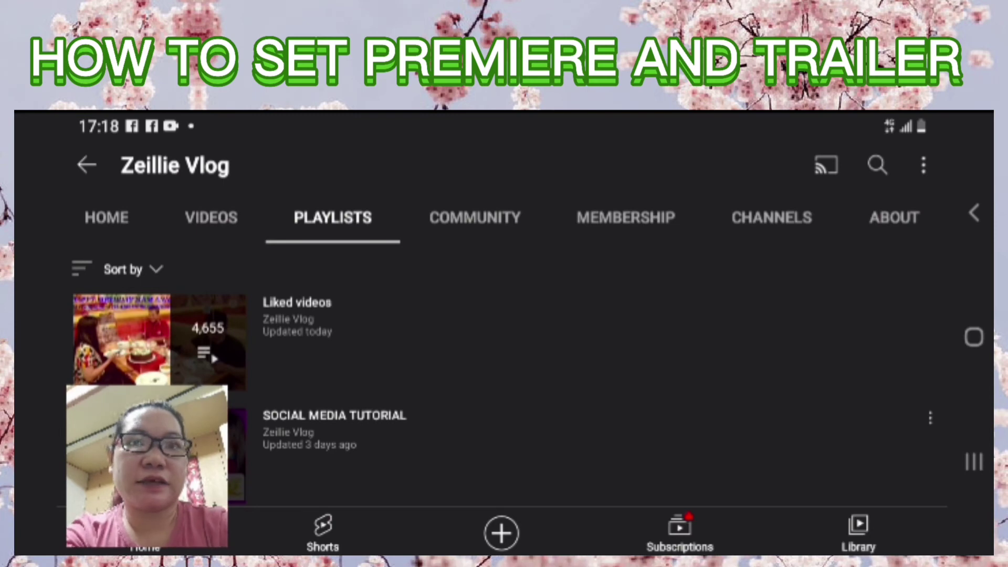
- Play 'Beautiful Chicken Under the Tree' from the Videos tab at lower volume, showing its premiere countdown
left_click(211, 218)
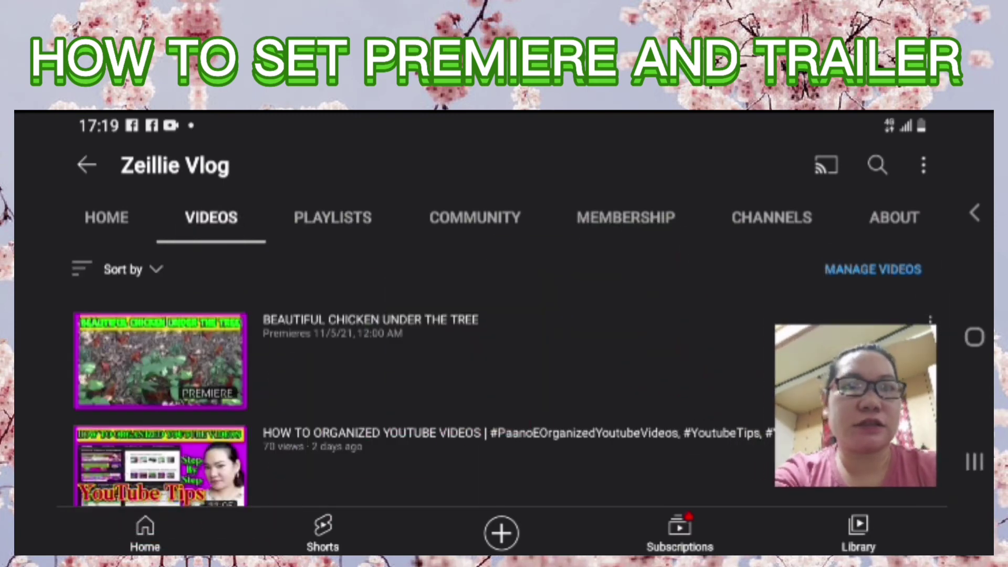
left_click(160, 361)
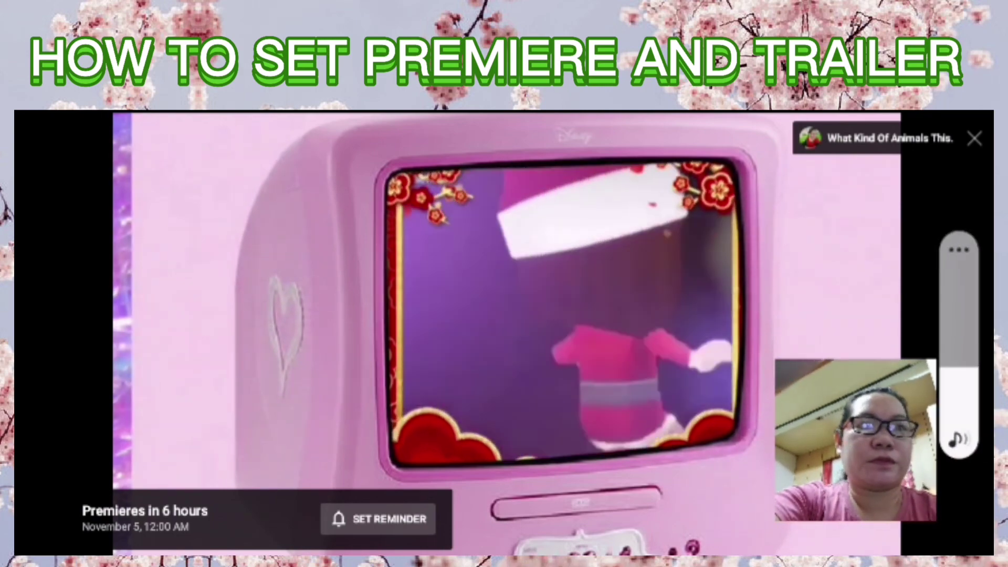
key("XF86AudioLowerVolume")
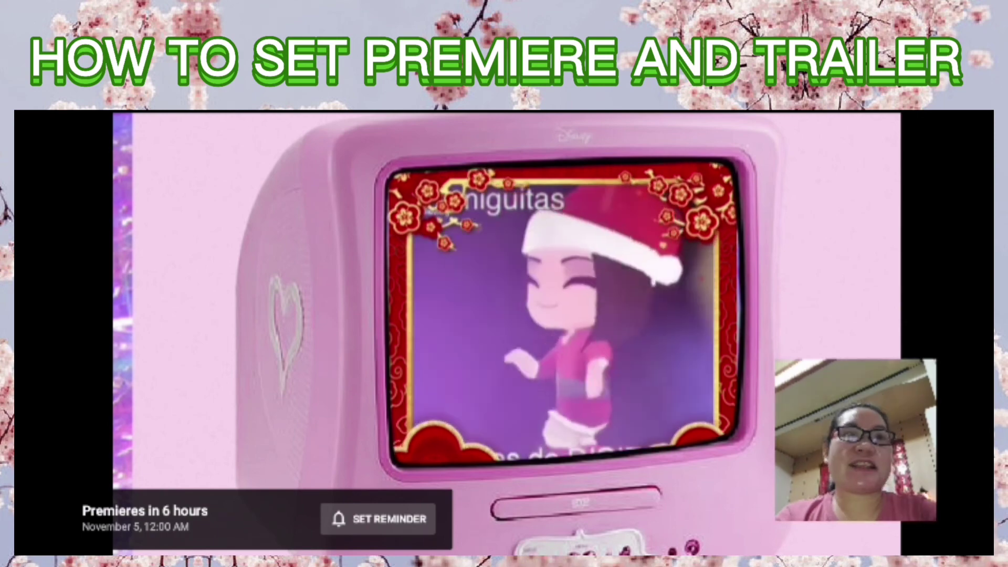
left_click(504, 336)
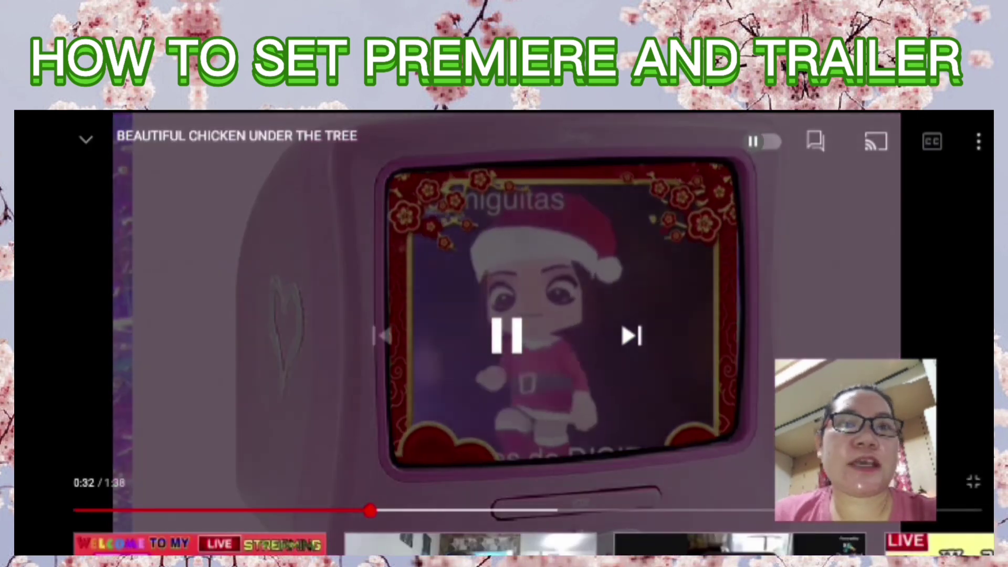